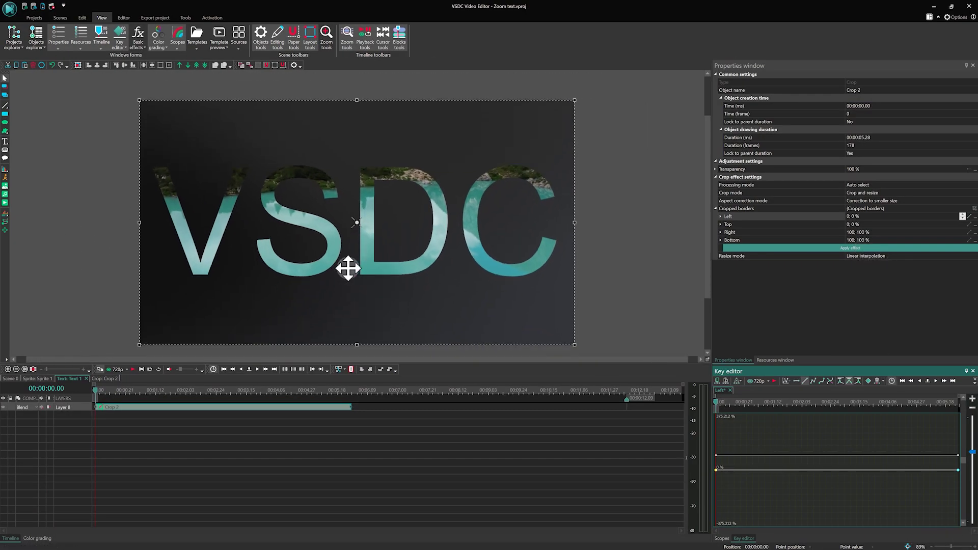
# Step: Shrink the crop frame to a small area around the stem of the letter D
pyautogui.moveTo(574, 344); pyautogui.dragTo(370, 225)
pyautogui.scroll(4, 361, 198)
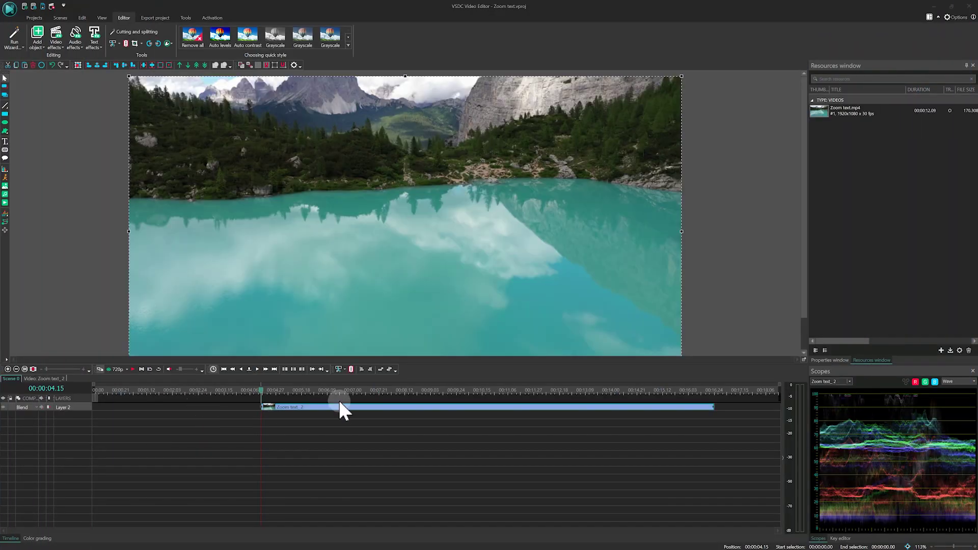
# Step: Move the lake video clip to the timeline's start and draw a text object over most of the scene
pyautogui.moveTo(322, 407); pyautogui.dragTo(156, 407)
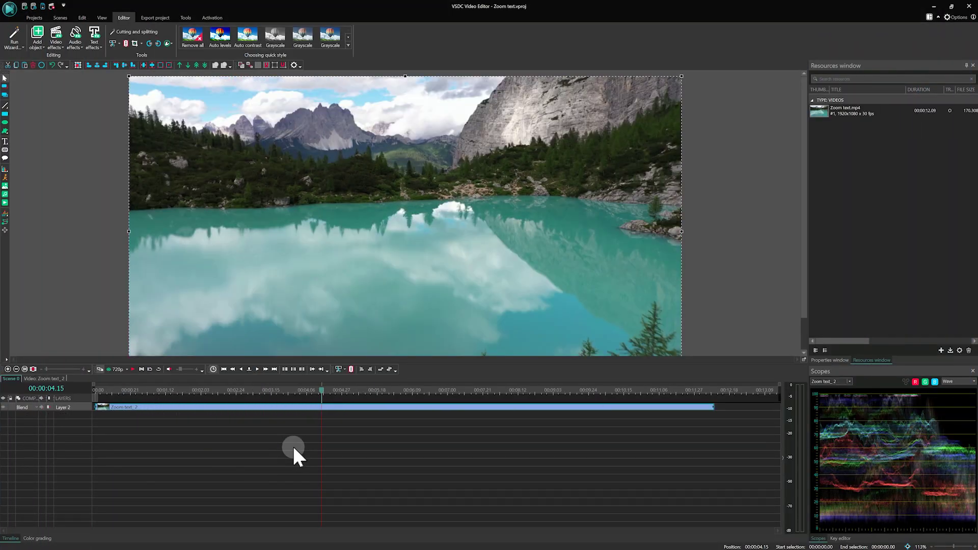
pyautogui.click(39, 145)
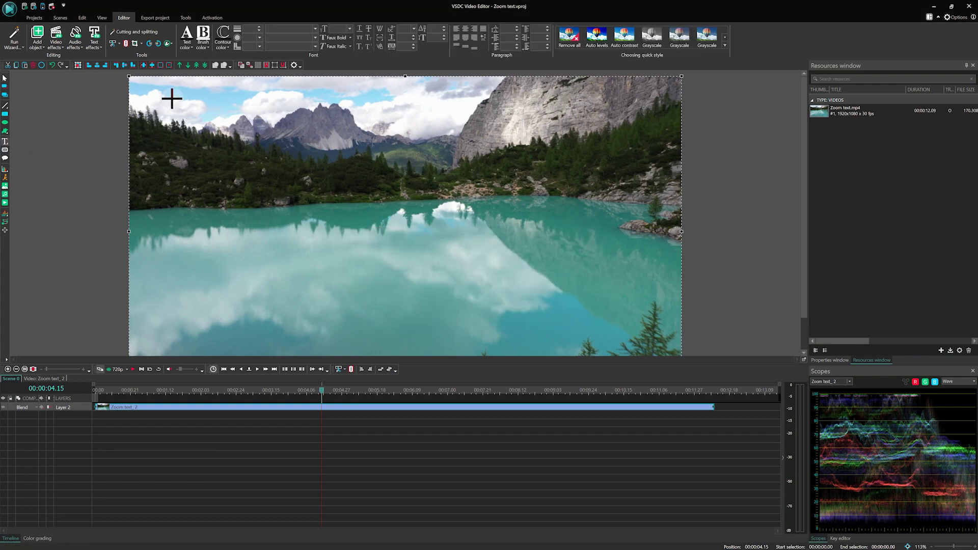
pyautogui.moveTo(164, 97); pyautogui.dragTo(576, 370)
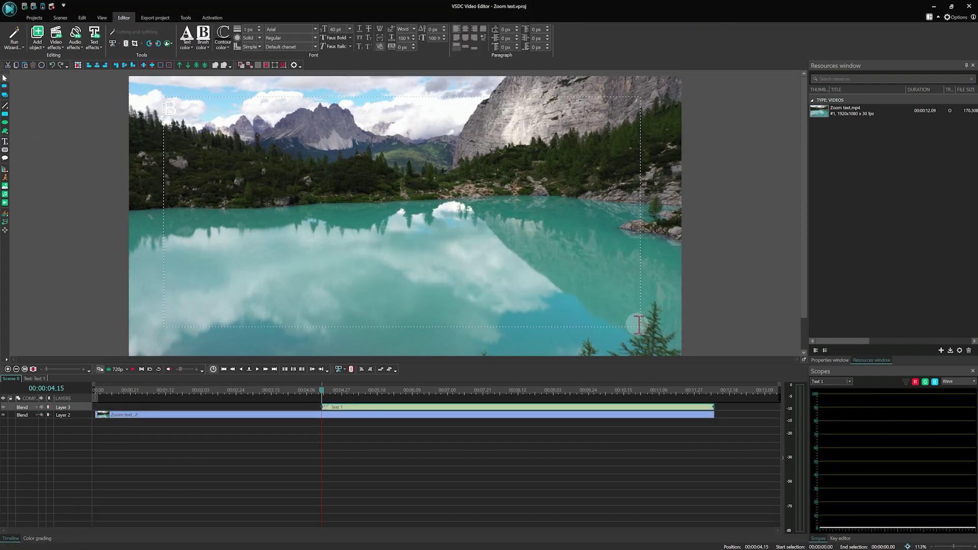
# Step: Match the text object's size to its parent and set the text VSDC to a font size of 370 pt
pyautogui.click(830, 361)
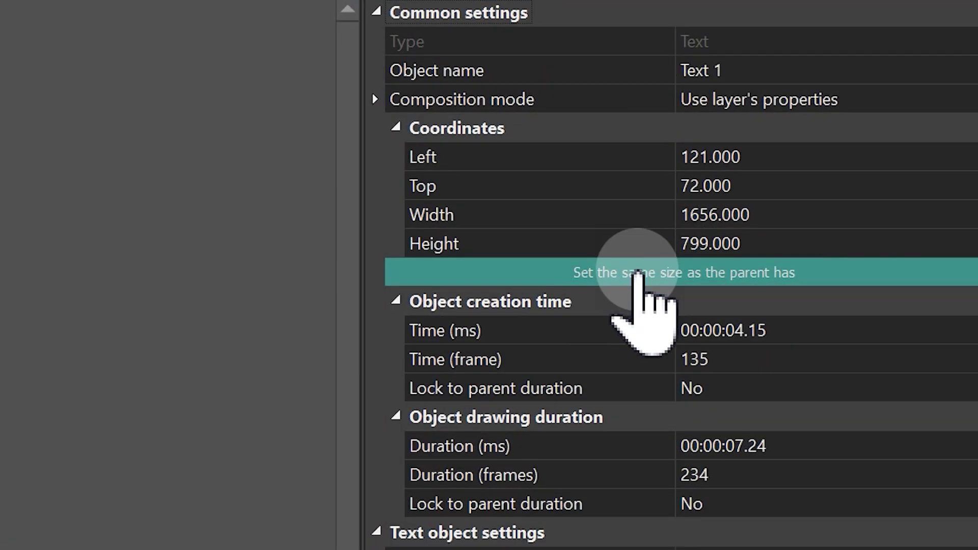
pyautogui.click(637, 273)
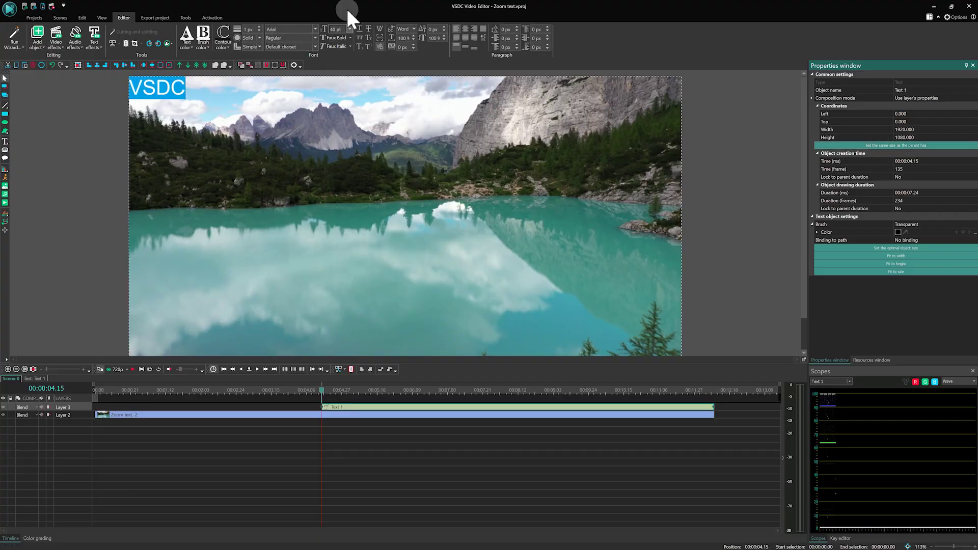
pyautogui.click(340, 29)
pyautogui.write('300')
pyautogui.press('Return')
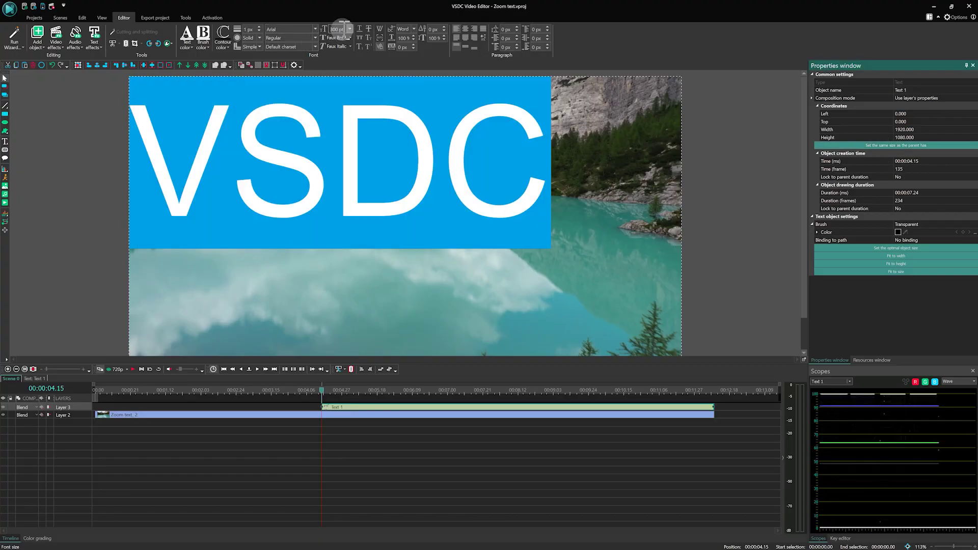
pyautogui.click(342, 30)
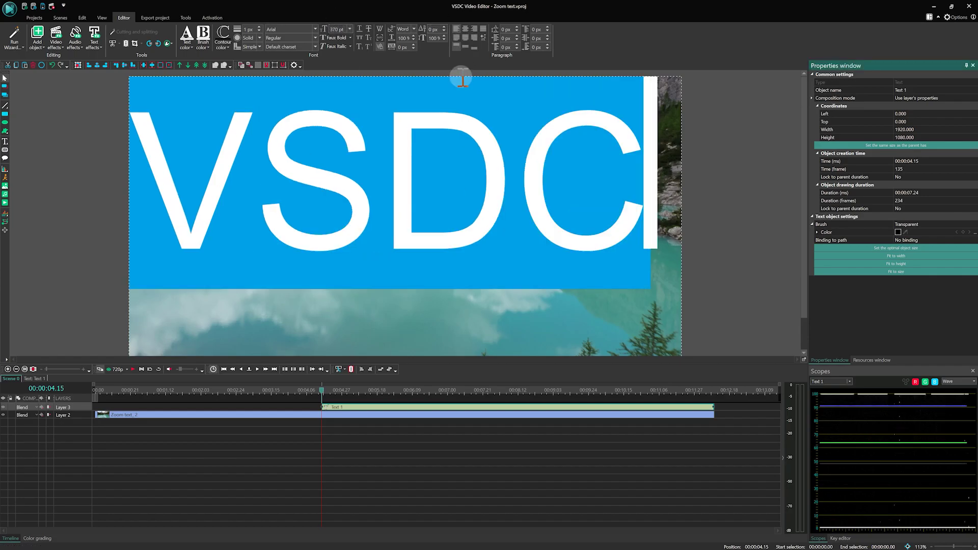
# Step: Set the text color to black and center the VSDC text horizontally and vertically in its frame
pyautogui.click(188, 47)
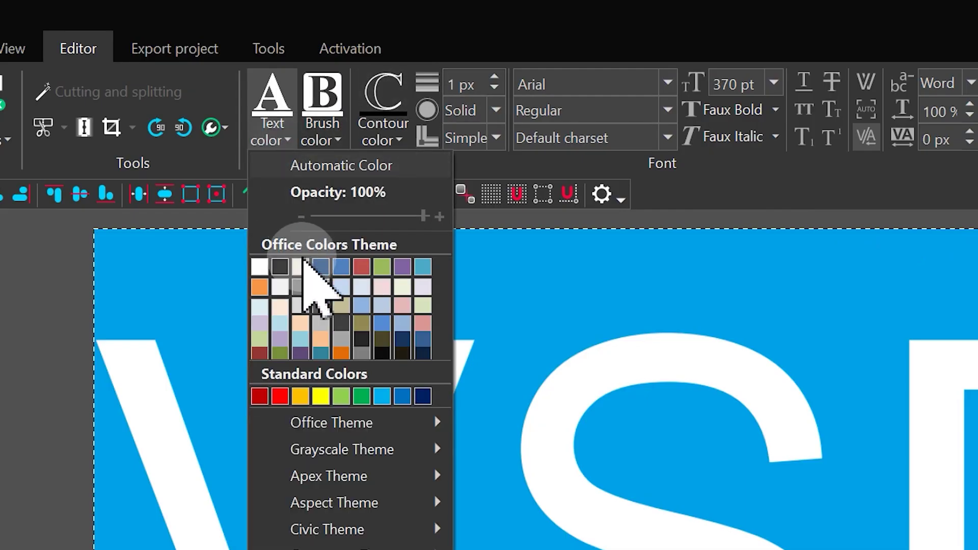
pyautogui.click(289, 263)
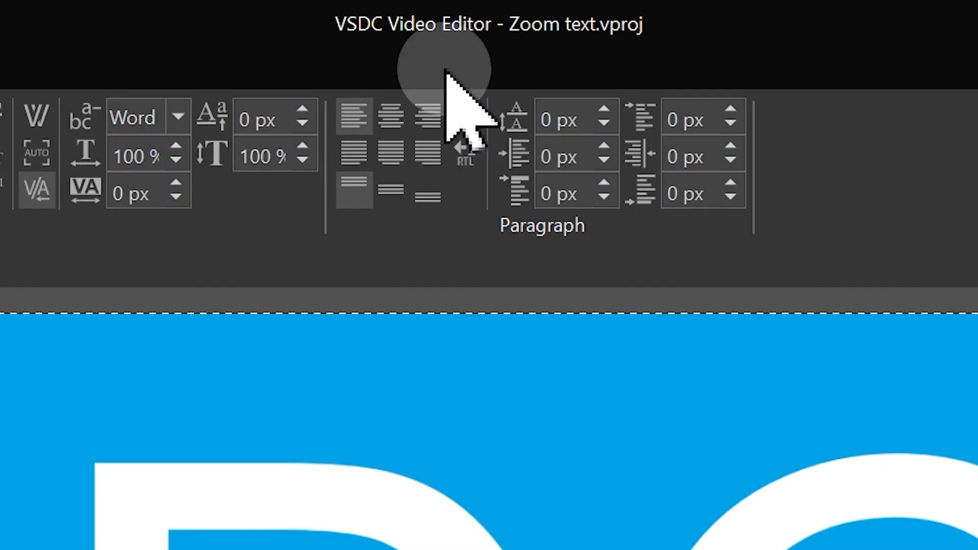
pyautogui.click(391, 116)
pyautogui.click(391, 190)
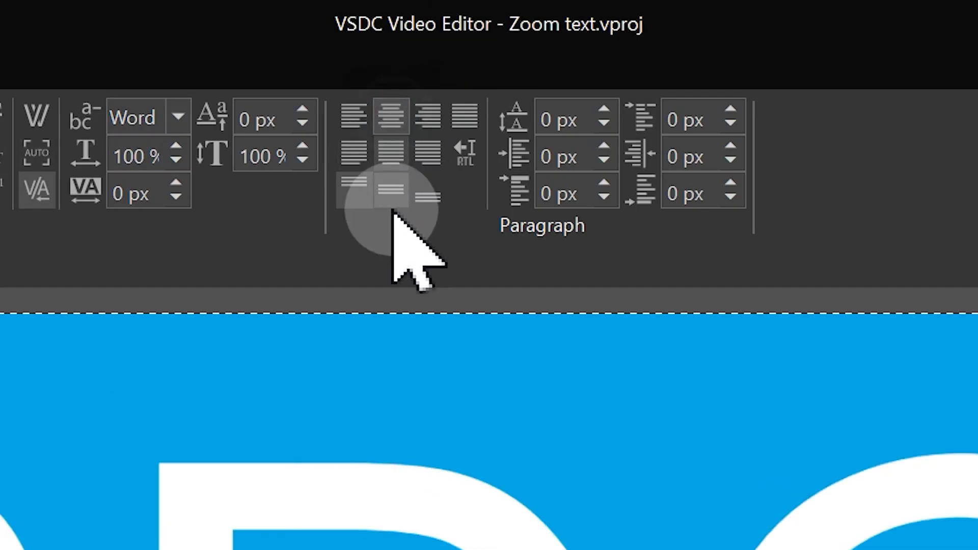
pyautogui.click(364, 192)
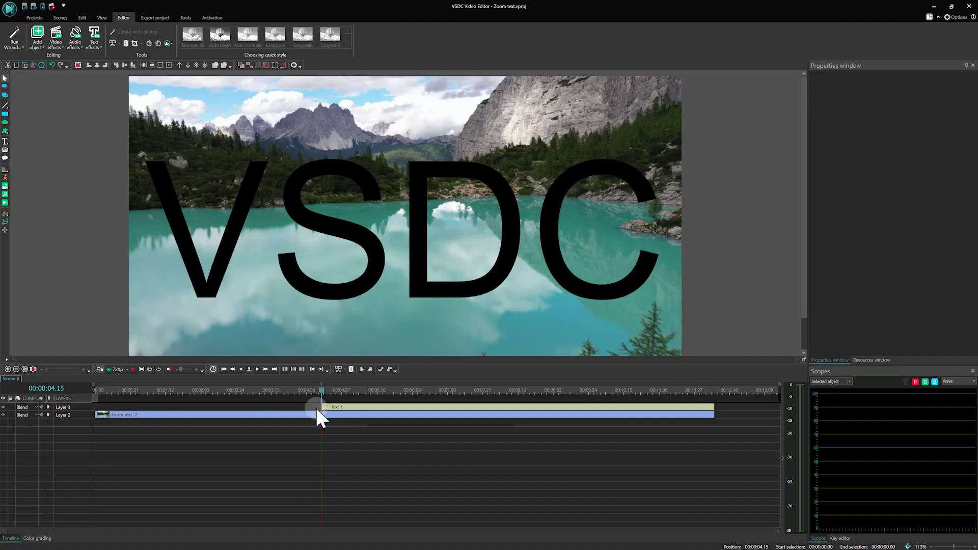
# Step: Extend the text clip back to the timeline's start and set its layer's composition mode to Destination atop
pyautogui.moveTo(316, 408); pyautogui.dragTo(157, 409)
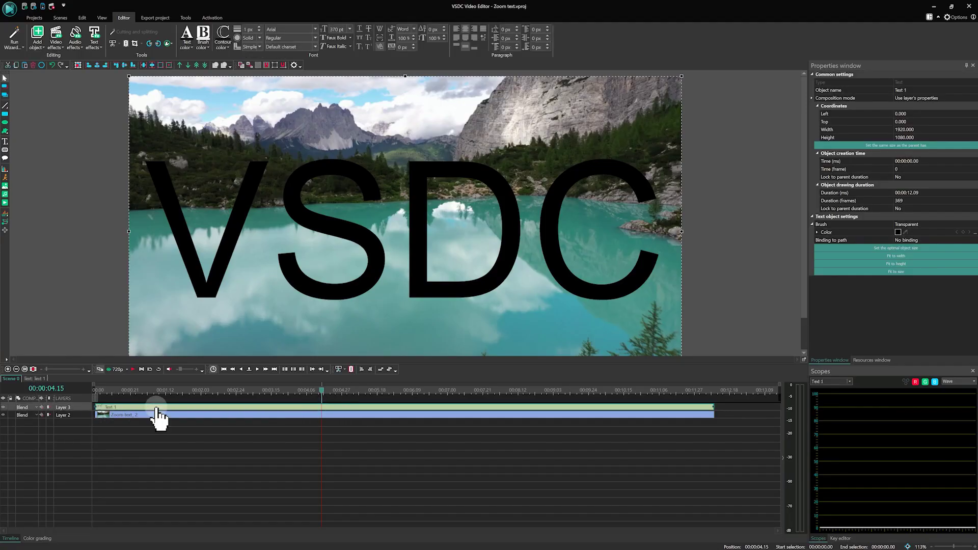
pyautogui.click(56, 384)
pyautogui.click(31, 407)
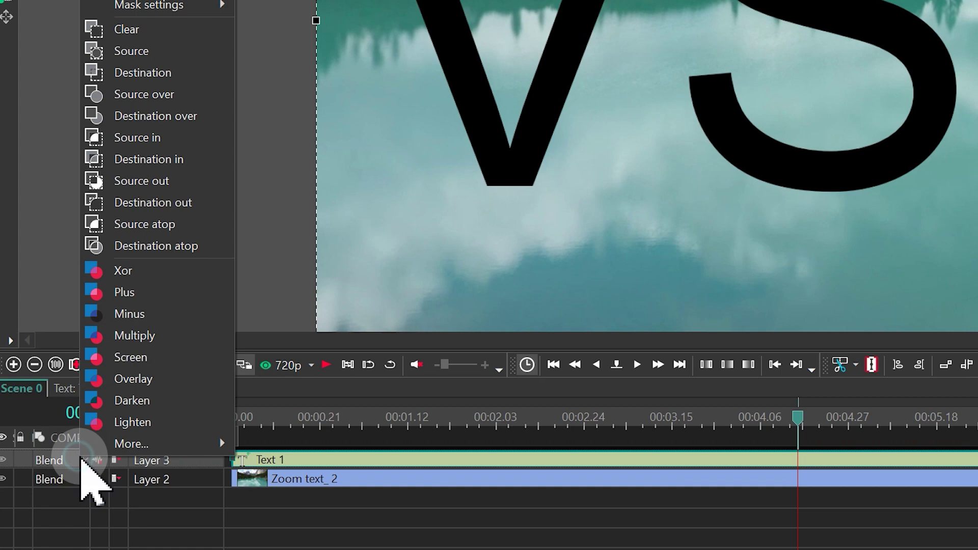
pyautogui.click(81, 322)
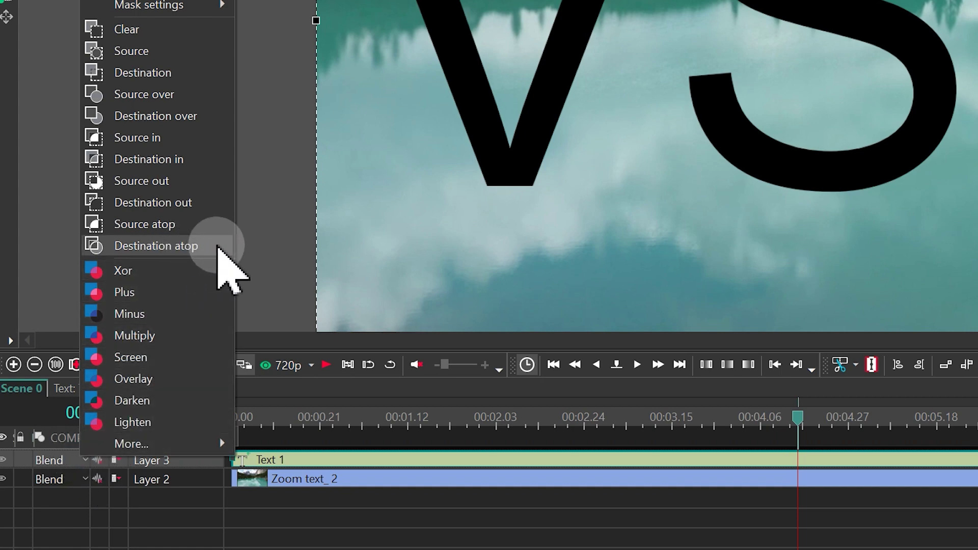
pyautogui.click(219, 248)
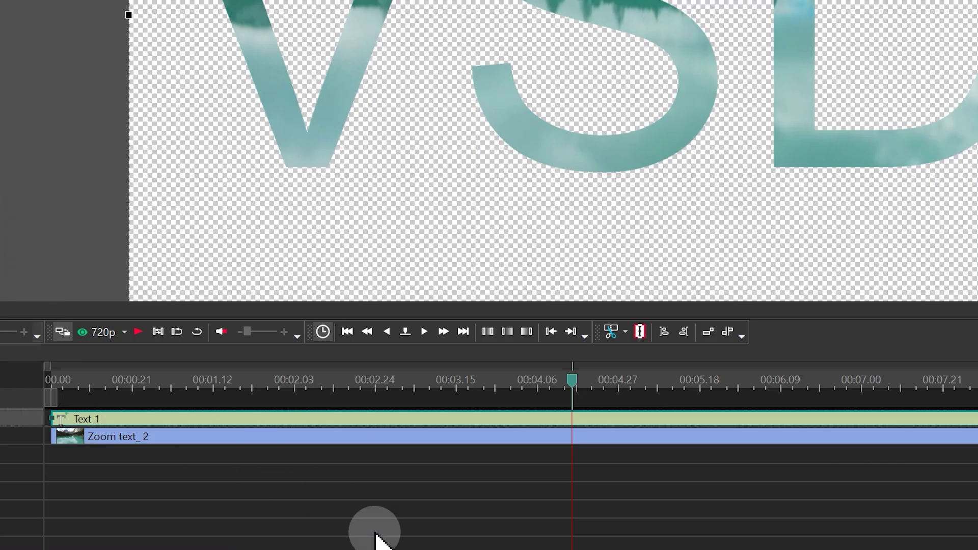
# Step: Select both the text and video clips and convert them to a sprite within the scene resolution
pyautogui.moveTo(453, 520); pyautogui.dragTo(307, 418)
pyautogui.rightClick(311, 430)
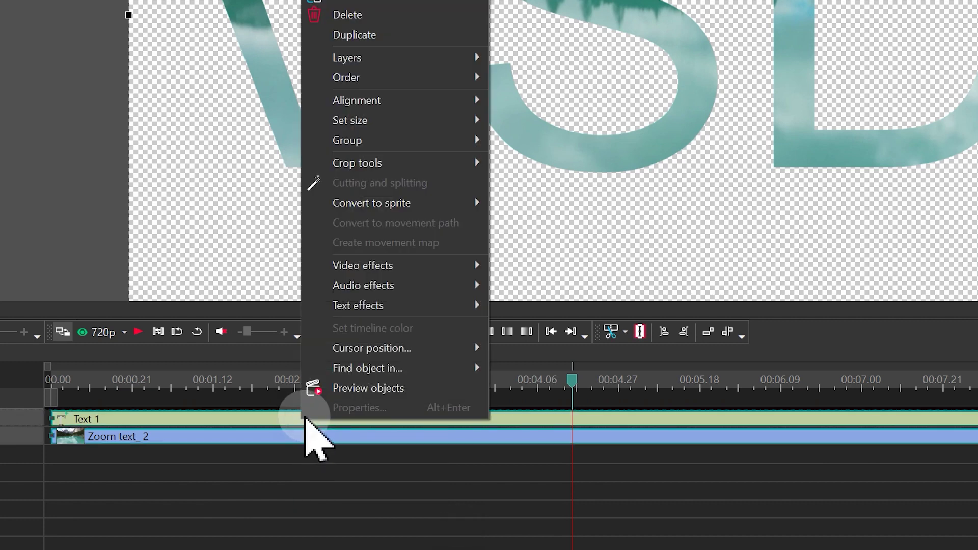
pyautogui.moveTo(463, 203)
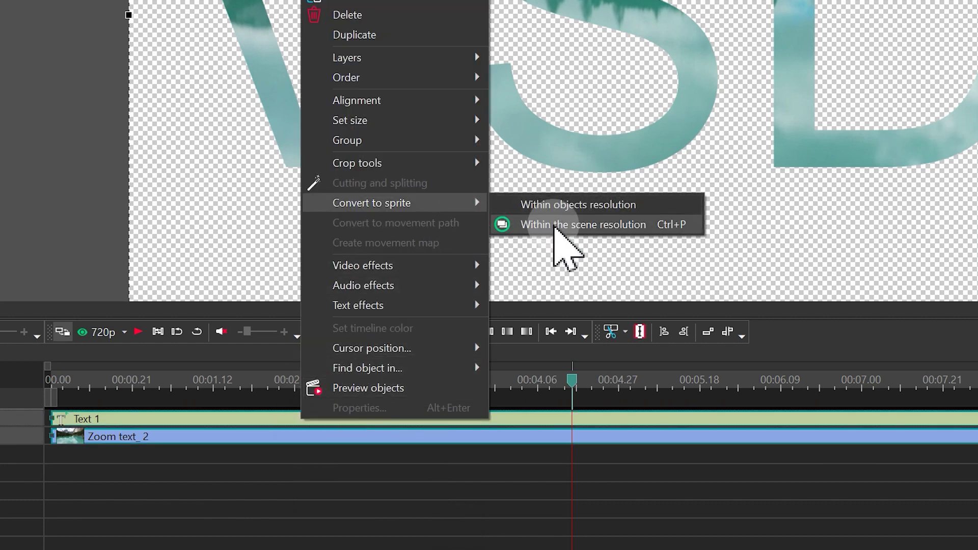
pyautogui.click(554, 227)
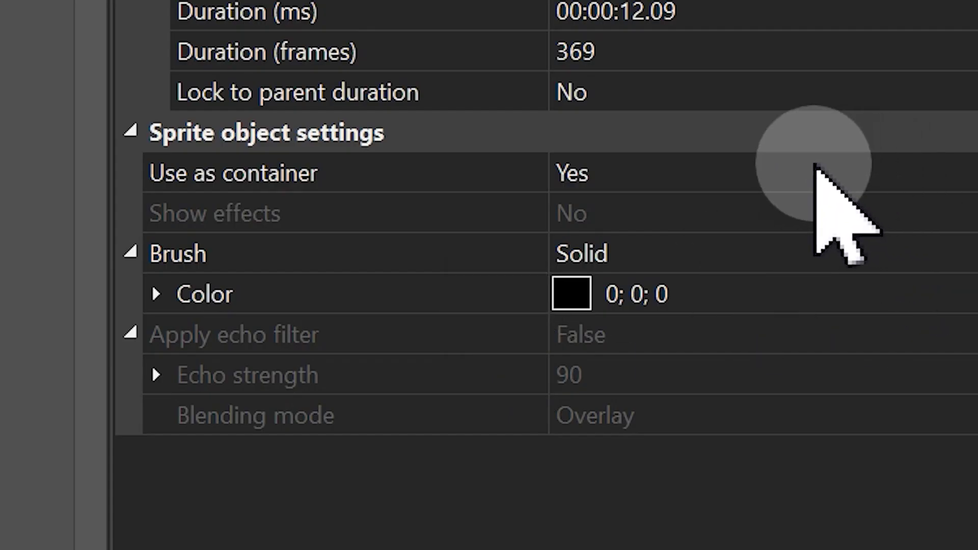
# Step: Configure the sprite with Use as container set to No, Show effects set to Yes and a Transparent brush
pyautogui.doubleClick(947, 232)
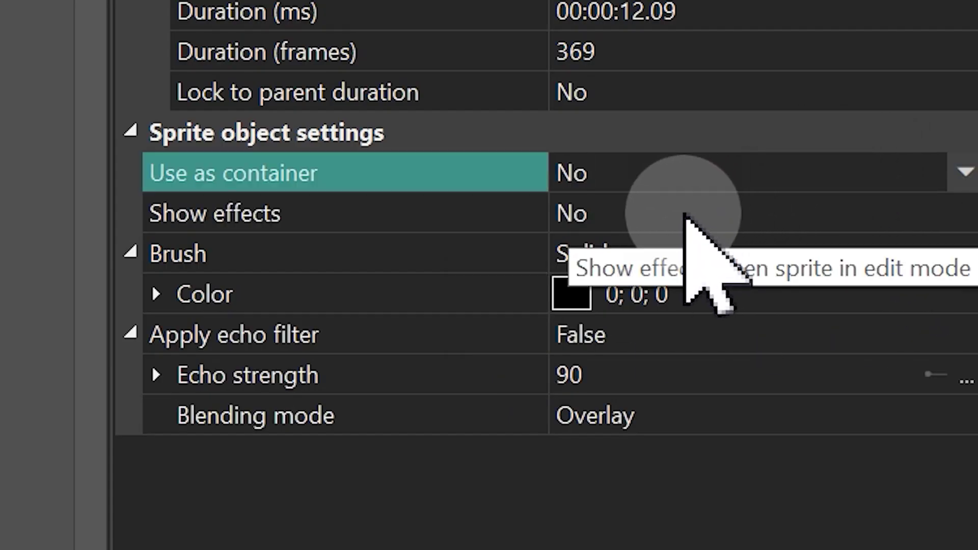
pyautogui.doubleClick(694, 212)
pyautogui.doubleClick(734, 266)
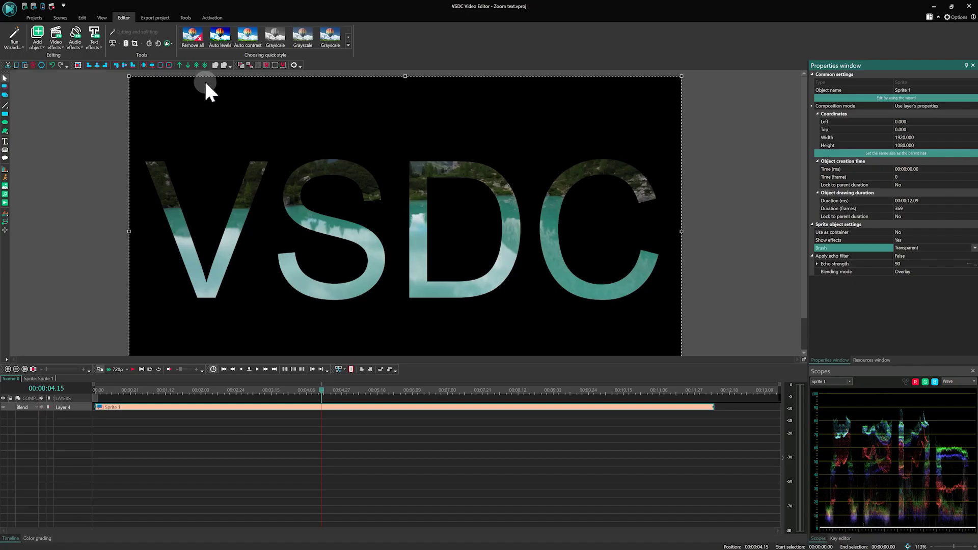
# Step: Show the template library with the Templates category expanded and its previews displayed
pyautogui.click(106, 16)
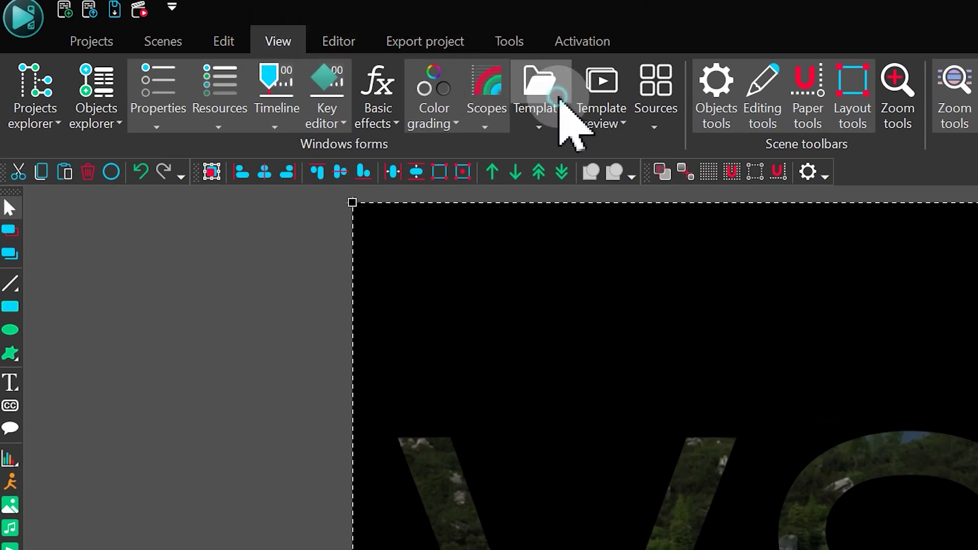
pyautogui.click(197, 38)
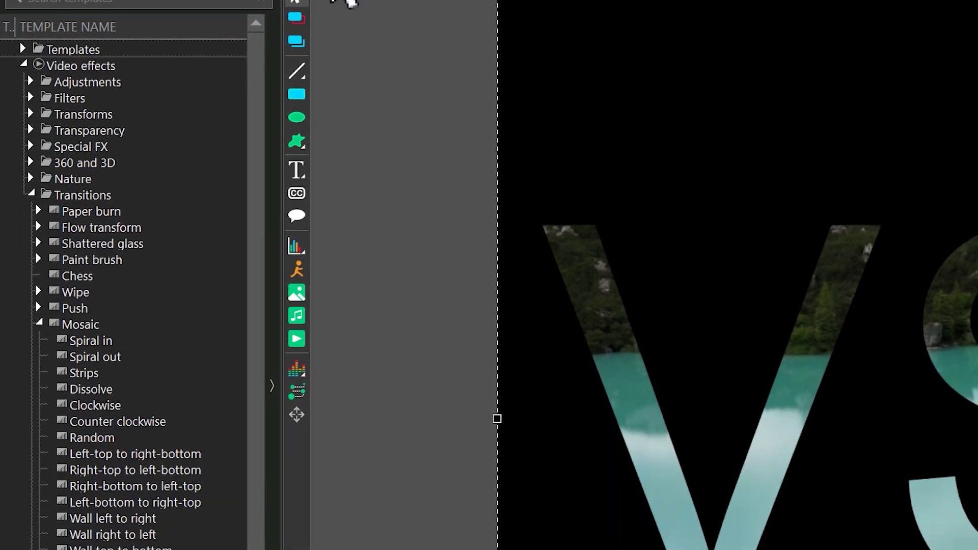
pyautogui.click(23, 49)
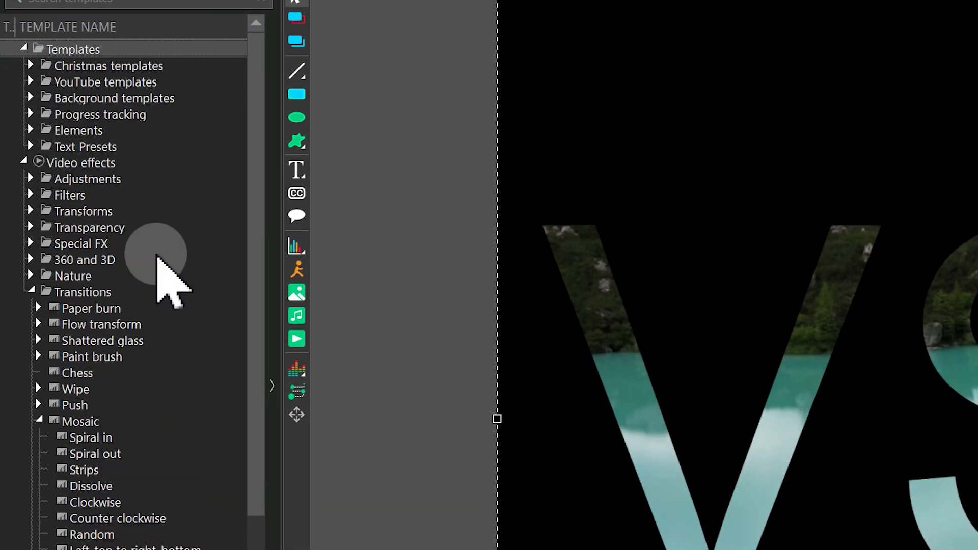
pyautogui.click(272, 386)
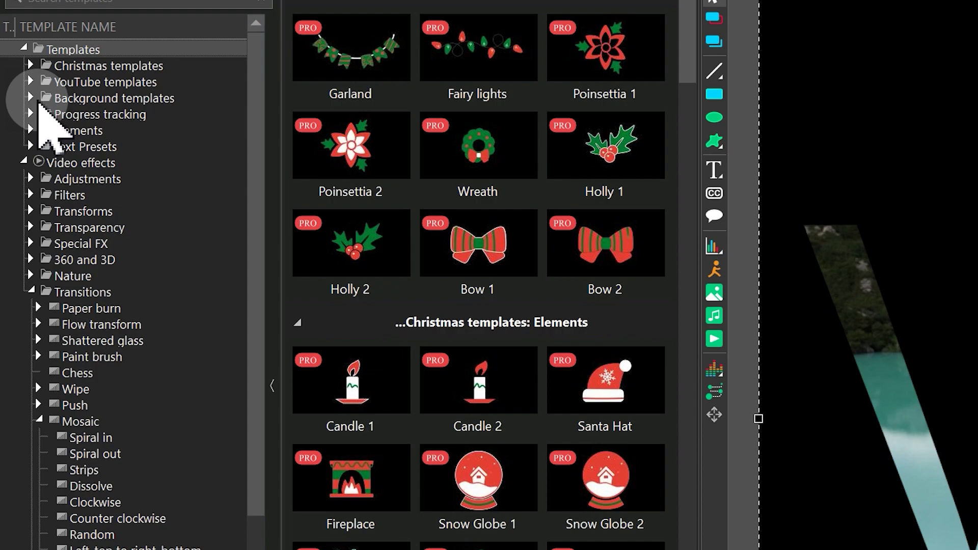
# Step: Add the Black Gradient background template beneath the text sprite, move it to the timeline's start and shorten its end
pyautogui.click(40, 102)
pyautogui.click(498, 436)
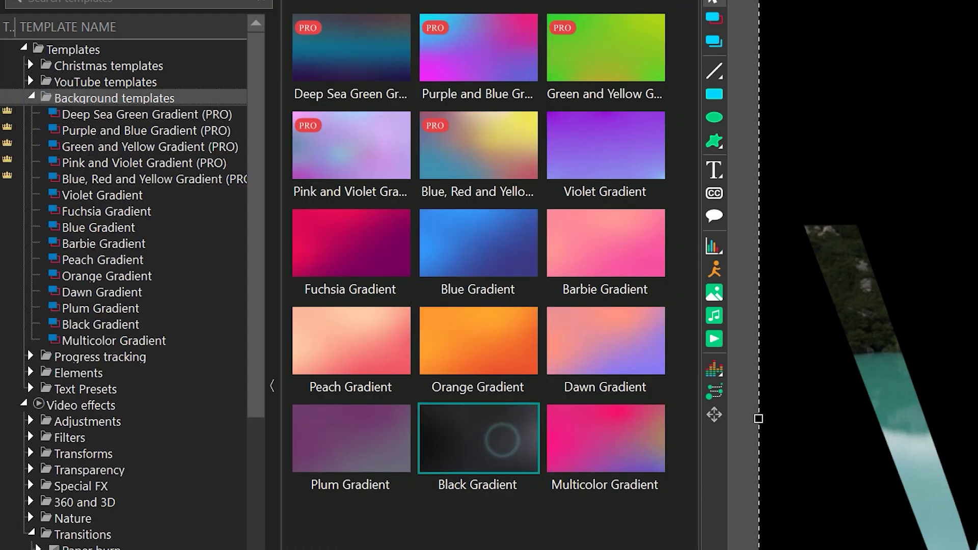
pyautogui.moveTo(502, 440); pyautogui.dragTo(191, 430)
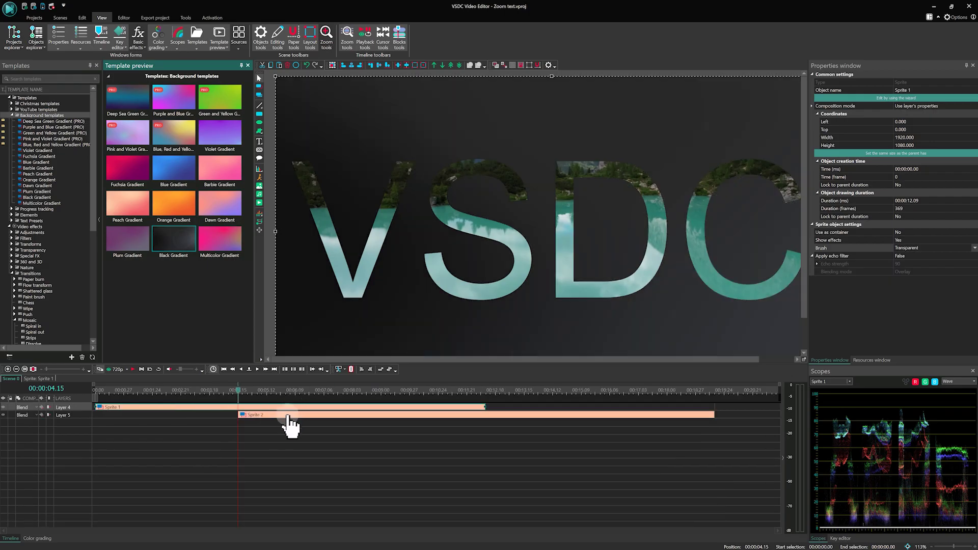
pyautogui.moveTo(287, 415); pyautogui.dragTo(147, 420)
pyautogui.moveTo(712, 415); pyautogui.dragTo(694, 426)
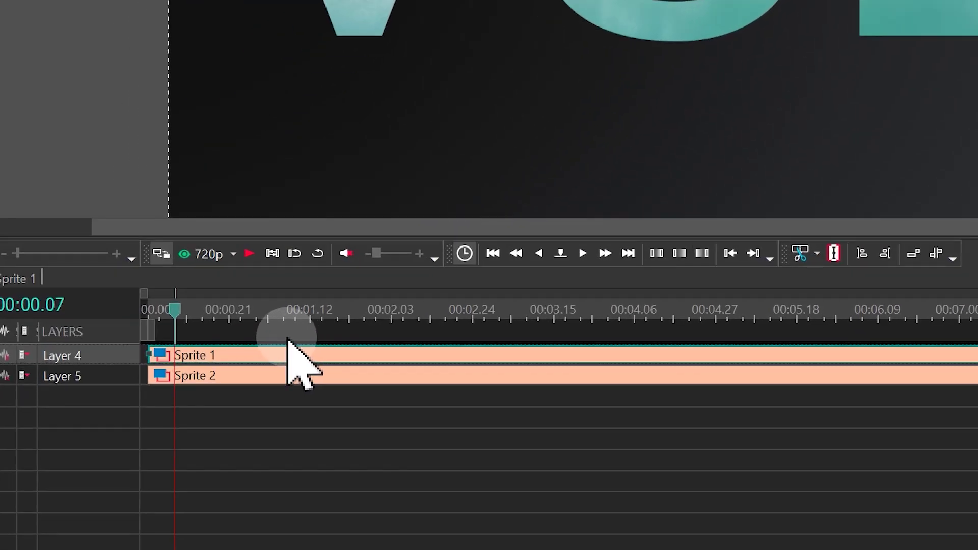
# Step: Open the text object inside Sprite 1 and apply a Crop video effect over the whole parent duration
pyautogui.doubleClick(276, 347)
pyautogui.doubleClick(235, 355)
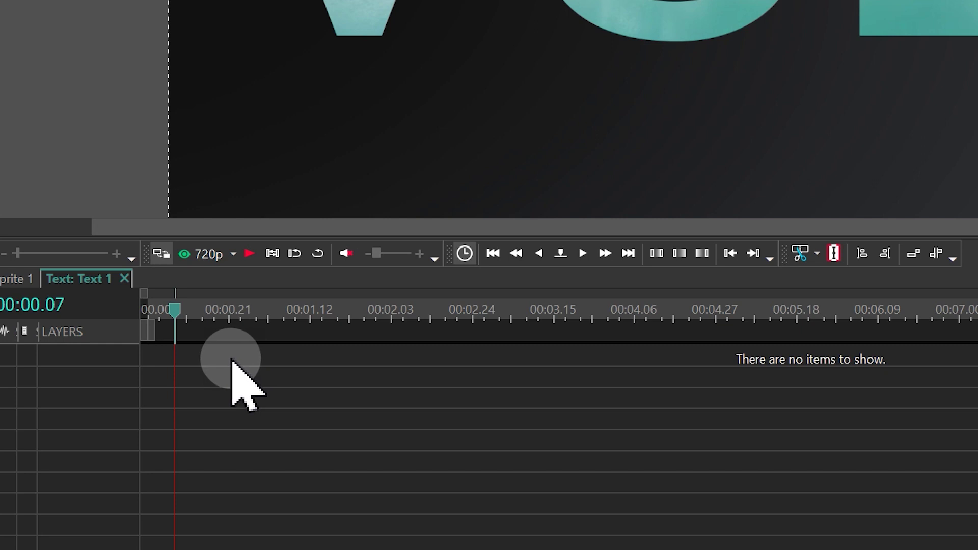
pyautogui.rightClick(232, 415)
pyautogui.click(364, 210)
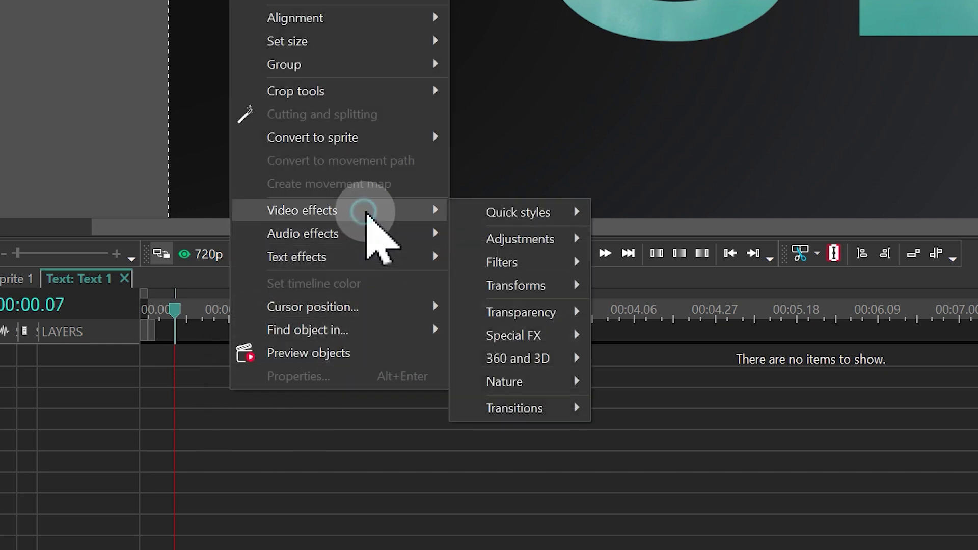
pyautogui.moveTo(554, 288)
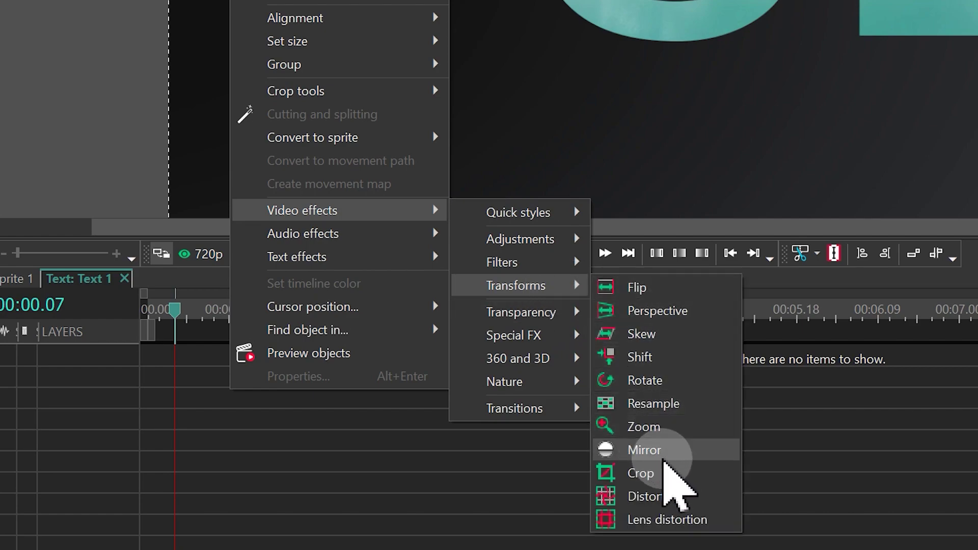
pyautogui.click(664, 470)
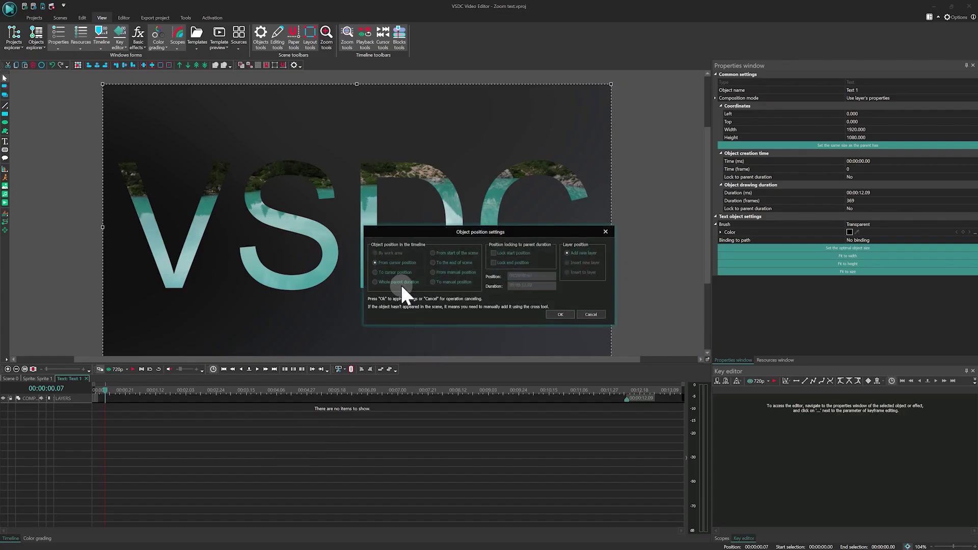
pyautogui.click(561, 314)
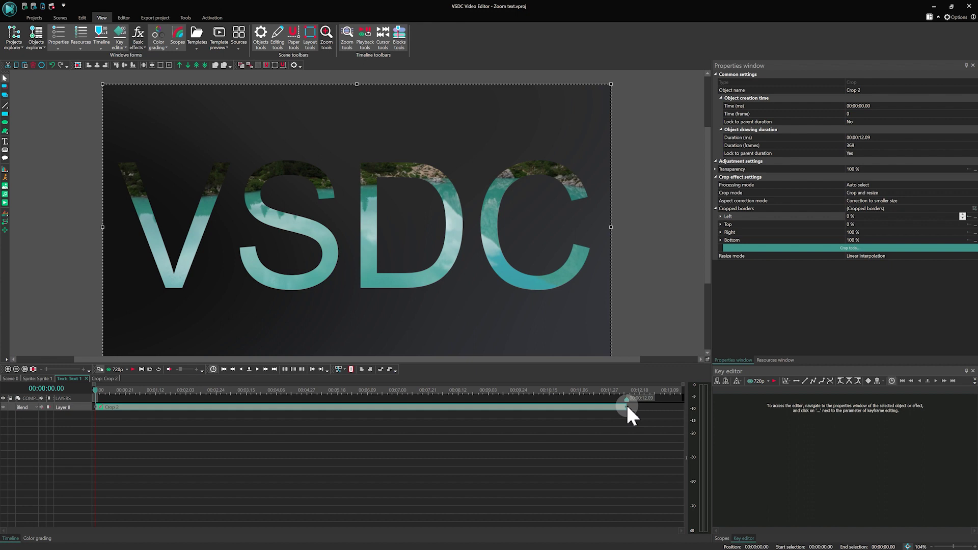
# Step: Shorten the crop effect to a duration of 00:00:05.28 and open the keyframe editor for its left border
pyautogui.moveTo(626, 407); pyautogui.dragTo(333, 419)
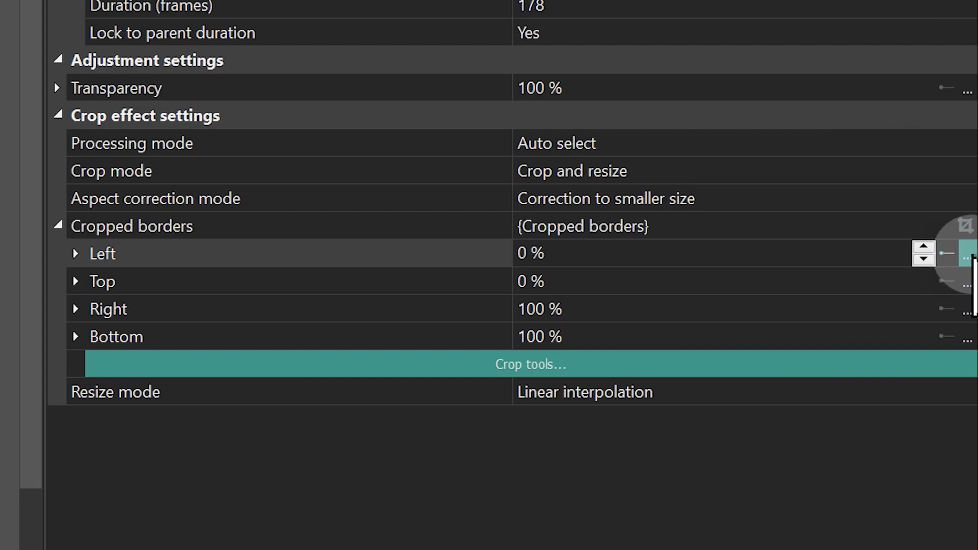
pyautogui.click(967, 256)
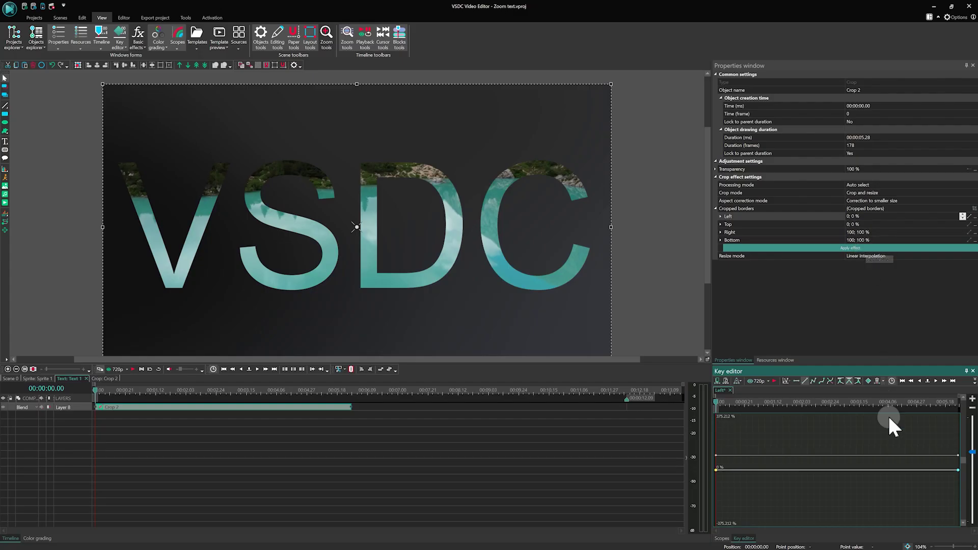
# Step: Shrink the starting crop frame onto the D's stem, about 50.3% left, 47.4% top, 54.5% right and 51.4% bottom
pyautogui.click(955, 545)
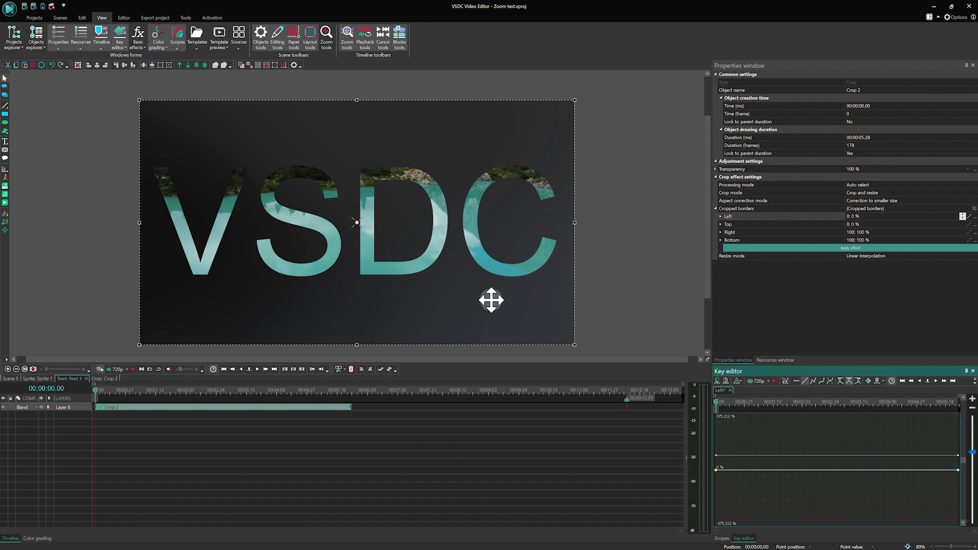
pyautogui.moveTo(576, 345); pyautogui.dragTo(370, 222)
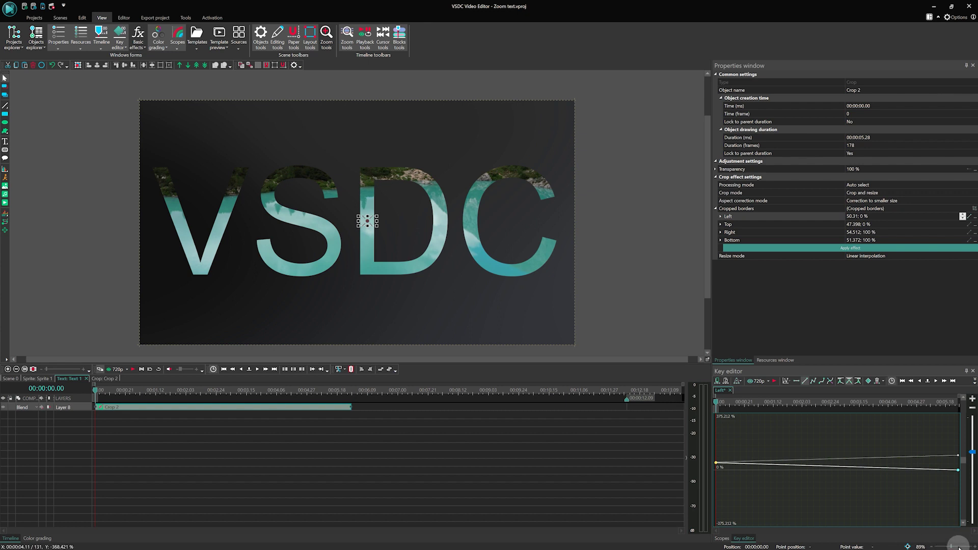
# Step: Tighten the starting crop frame inside the D's stem to about 51.2% left, 49.8% top, 53.4% right and 52.3% bottom
pyautogui.moveTo(950, 547); pyautogui.dragTo(960, 546)
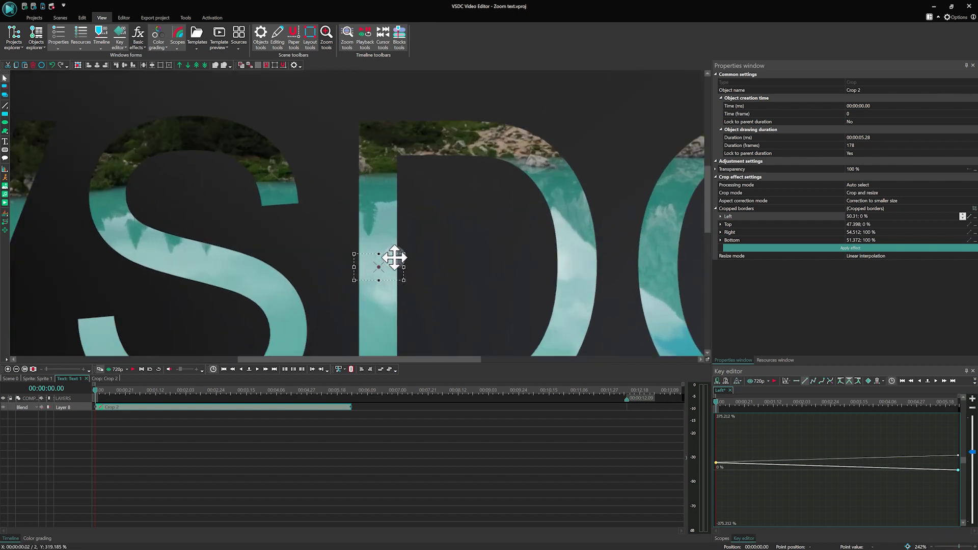
pyautogui.moveTo(404, 252); pyautogui.dragTo(380, 280)
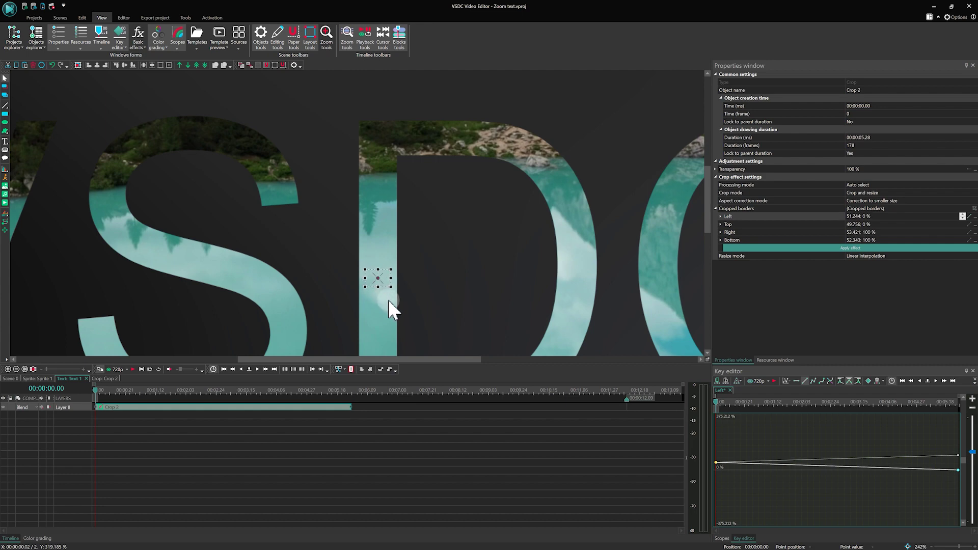
pyautogui.click(388, 301)
pyautogui.click(907, 546)
# Step: Play the crop zoom animation from the start and replay its ending from about 4 seconds to check the motion
pyautogui.press('space')
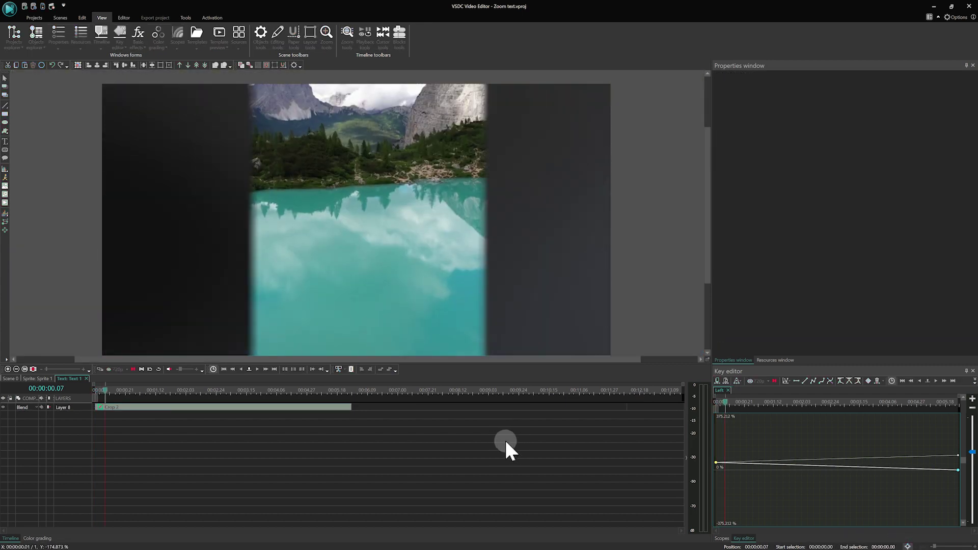
pyautogui.press('space')
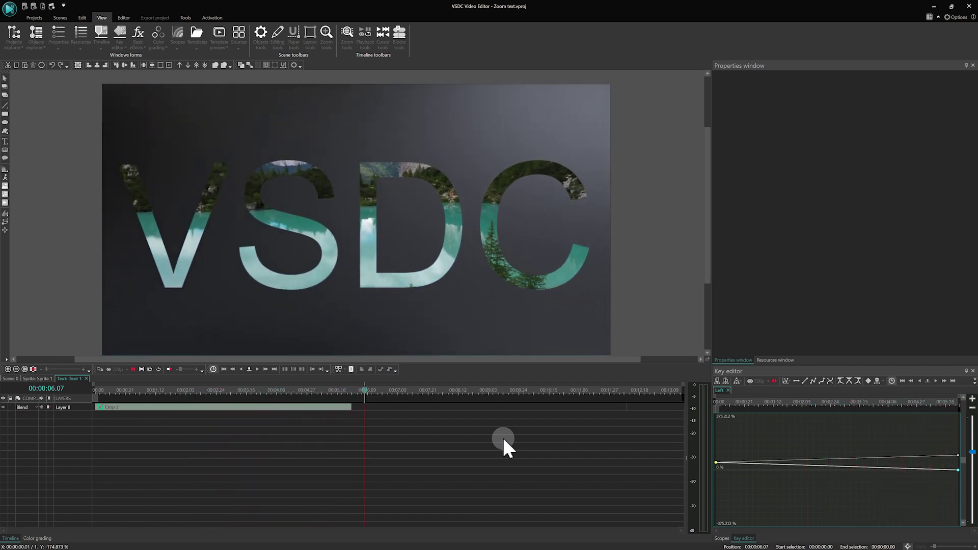
pyautogui.click(270, 390)
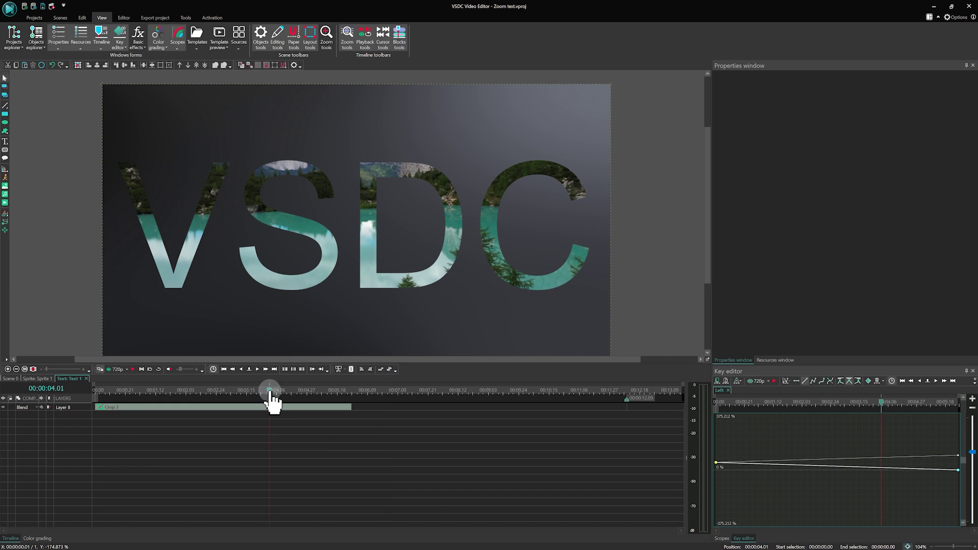
pyautogui.press('space')
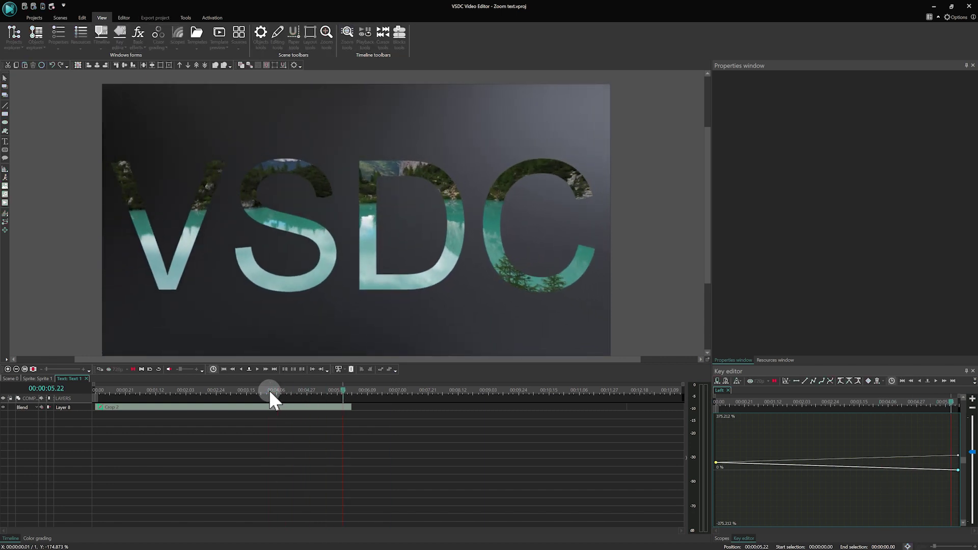
pyautogui.click(333, 389)
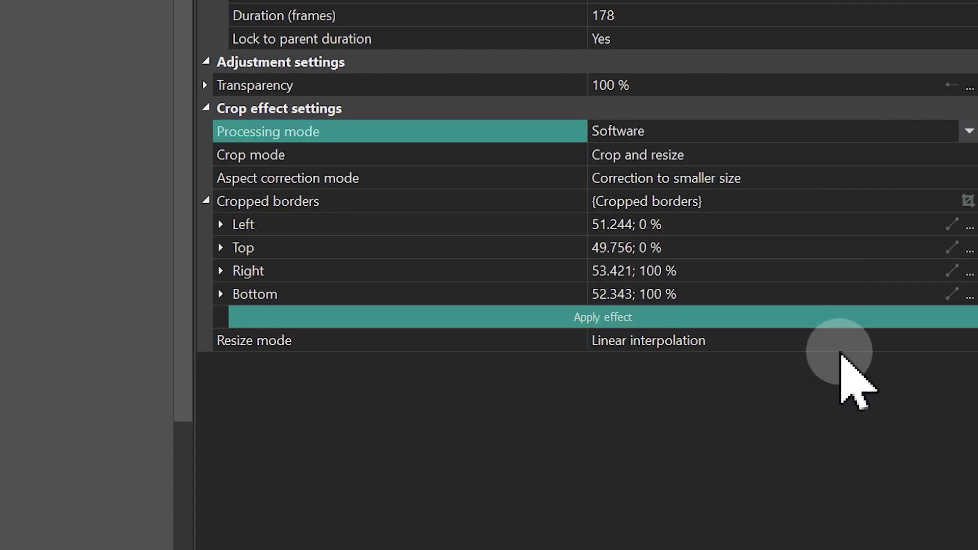
# Step: Set the crop effect's resize mode to Cubic interpolation and replay the animation from the start
pyautogui.click(876, 339)
pyautogui.click(968, 339)
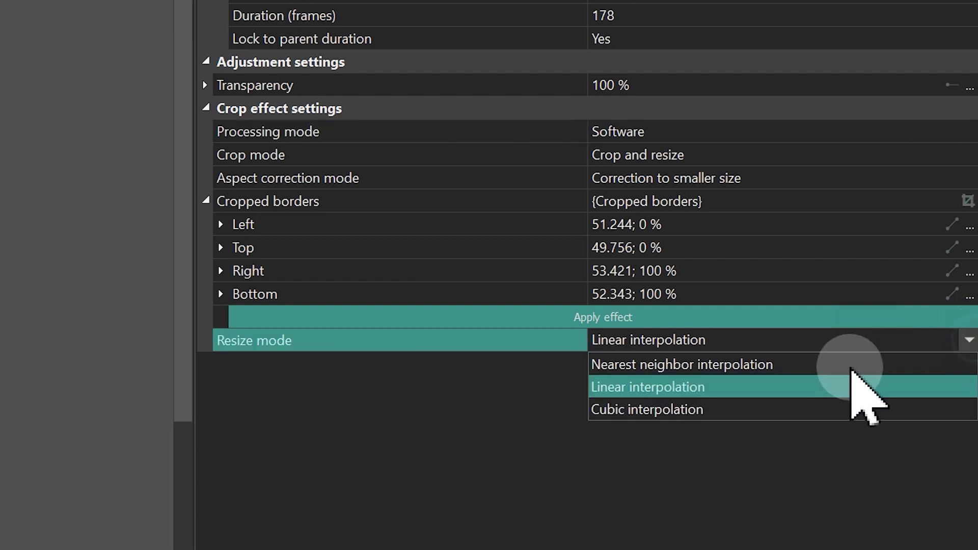
pyautogui.click(677, 407)
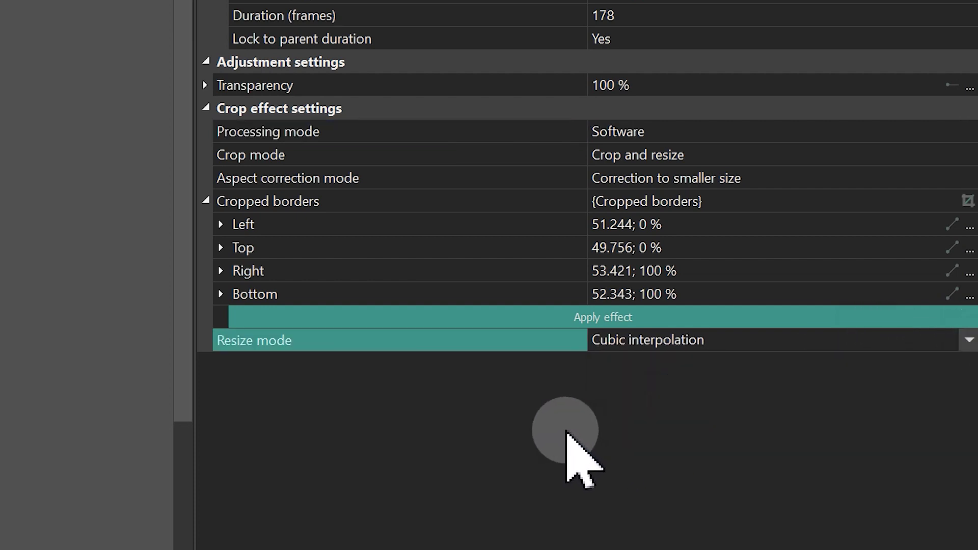
pyautogui.click(97, 390)
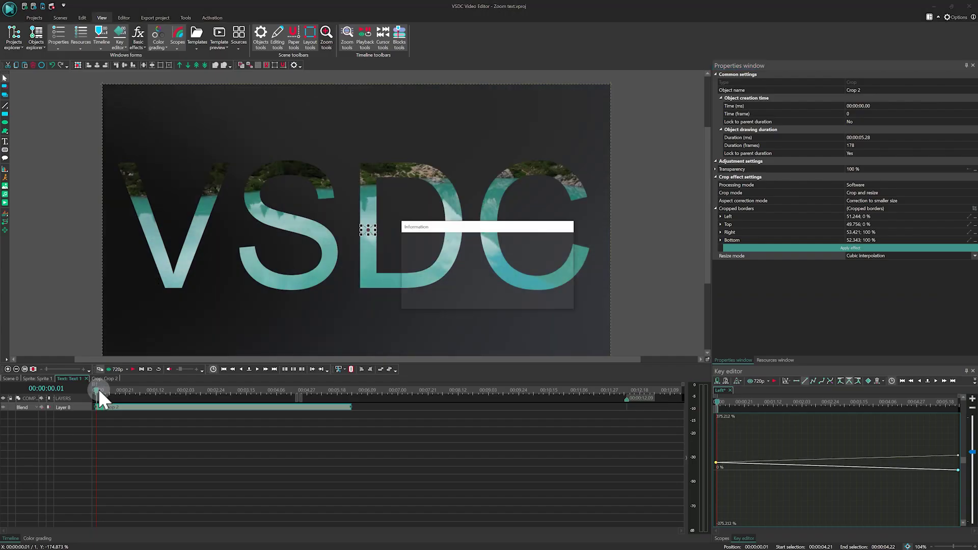
pyautogui.press('space')
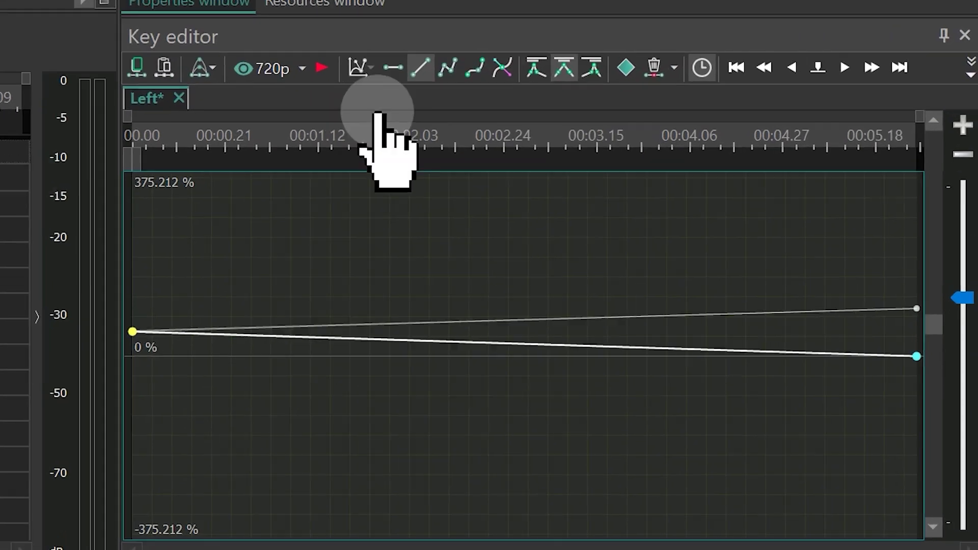
# Step: Convert the left border's keyframe graph to a smooth curve and extend the final point's handle so the motion eases out
pyautogui.click(503, 70)
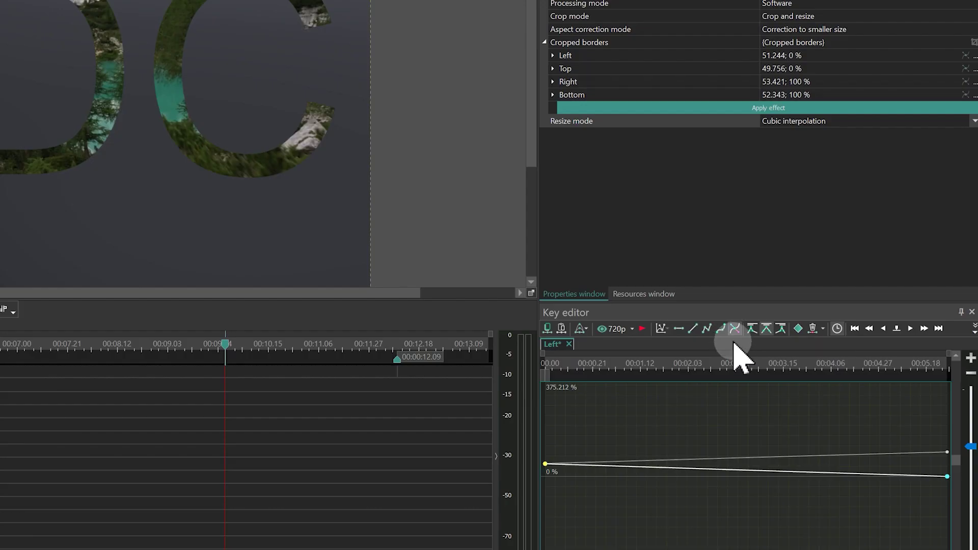
pyautogui.click(947, 477)
pyautogui.moveTo(971, 447); pyautogui.dragTo(971, 531)
pyautogui.moveTo(928, 466); pyautogui.dragTo(751, 463)
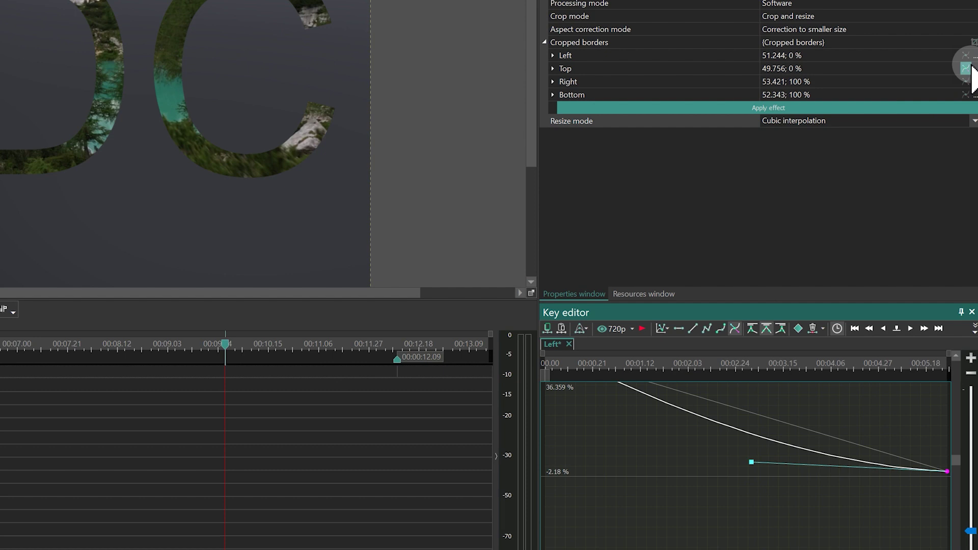
# Step: Shape the top, bottom and right border curves with the same ease-out by extending their final points' handles
pyautogui.click(965, 68)
pyautogui.click(947, 472)
pyautogui.click(946, 419)
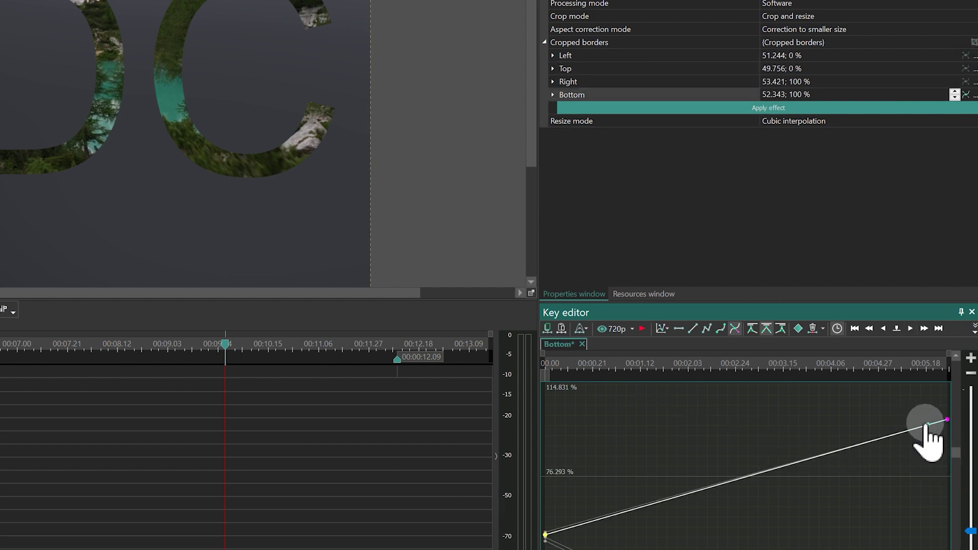
pyautogui.moveTo(927, 424); pyautogui.dragTo(663, 421)
pyautogui.click(965, 81)
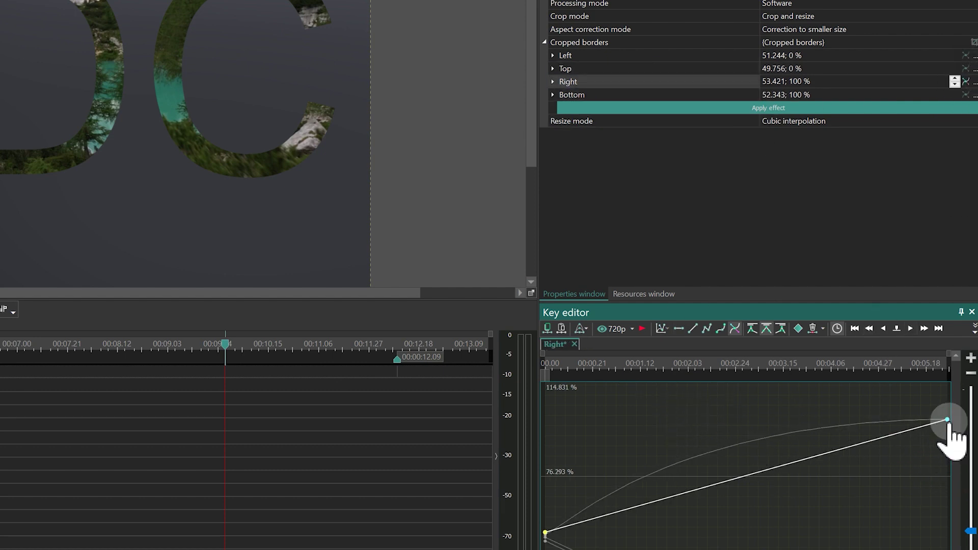
pyautogui.moveTo(947, 420); pyautogui.dragTo(684, 419)
# Step: Play the eased crop animation from the start and replay its last second to check for jitter
pyautogui.click(99, 390)
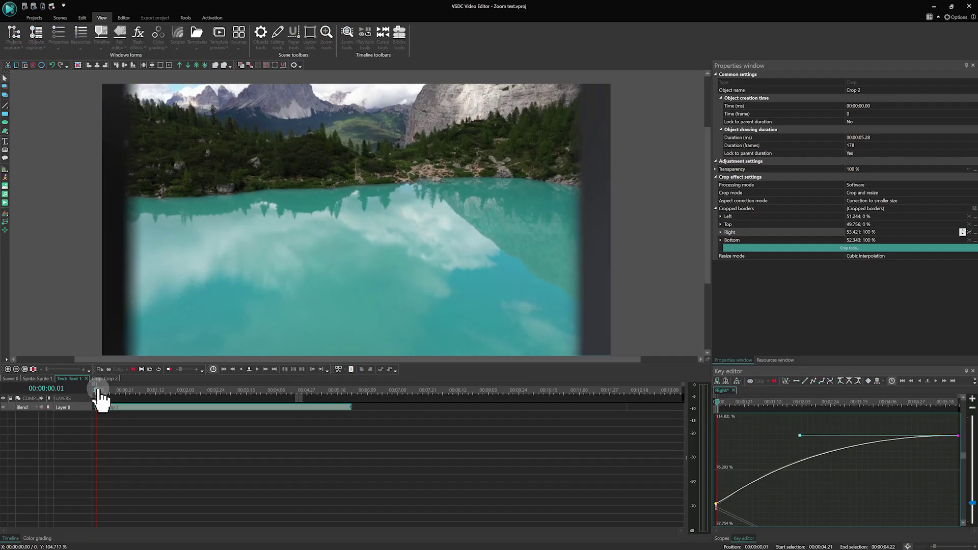
pyautogui.press('space')
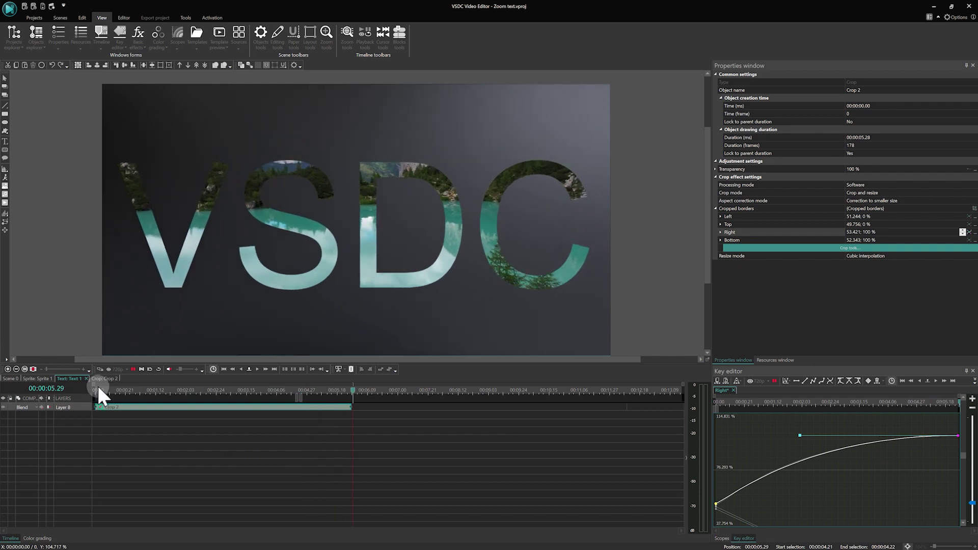
pyautogui.click(310, 390)
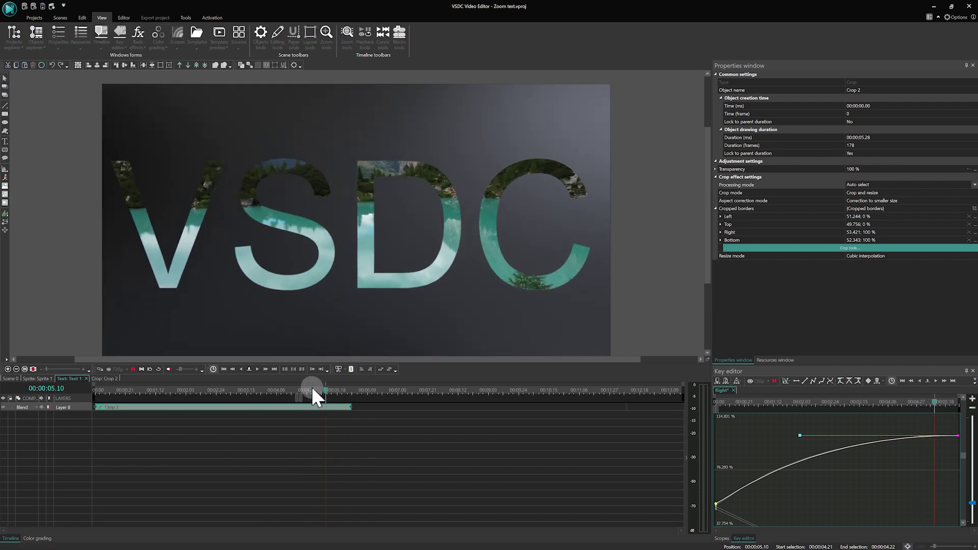
pyautogui.press('space')
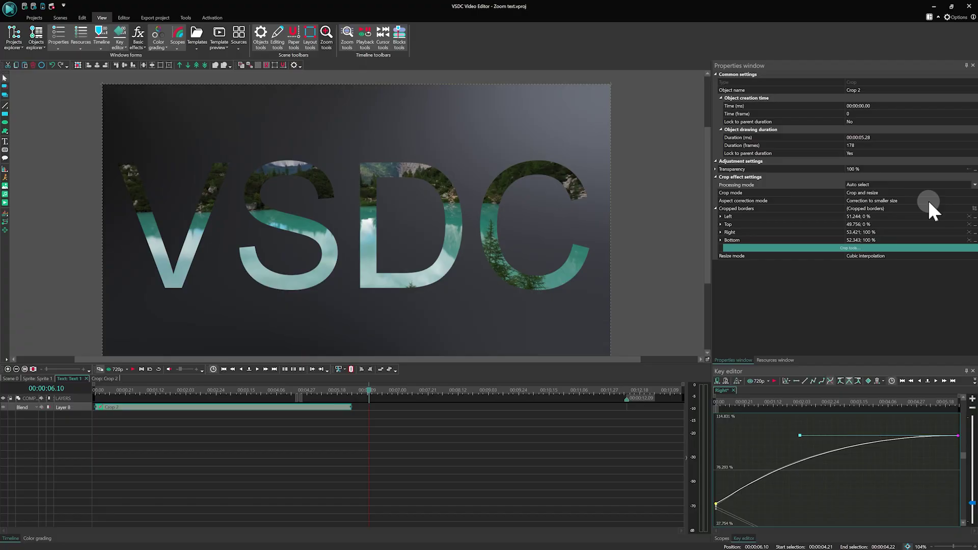
# Step: Set the crop effect's processing mode to Software and recheck the animation from about 5 seconds
pyautogui.click(973, 185)
pyautogui.click(882, 200)
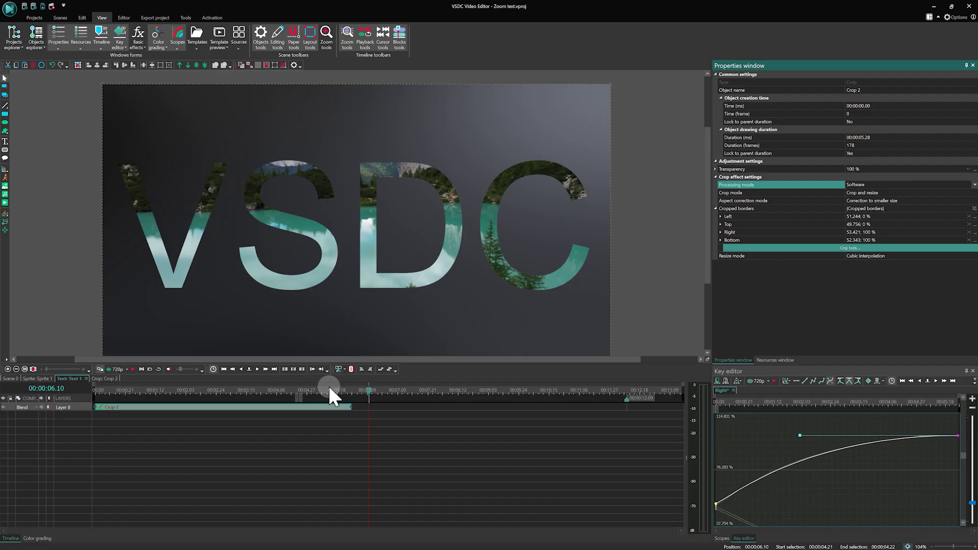
pyautogui.click(330, 390)
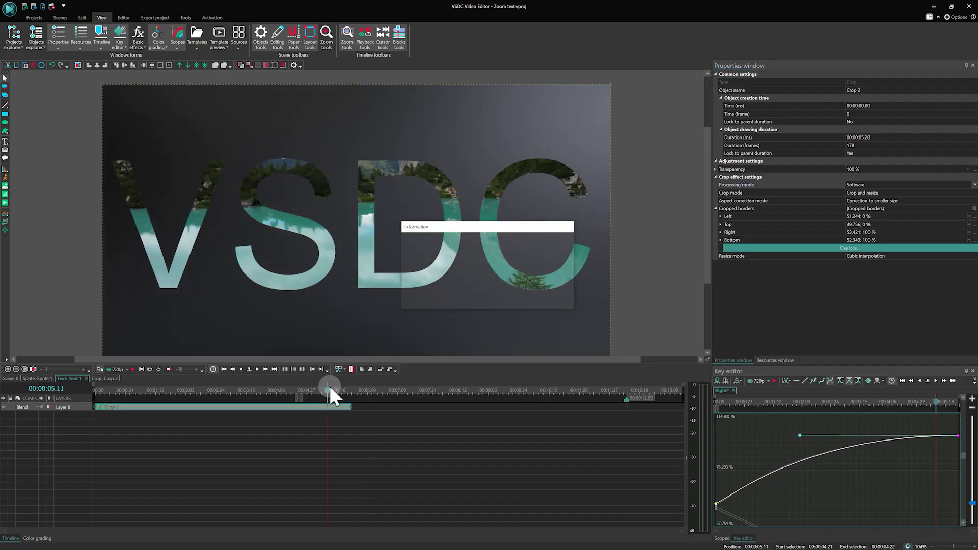
# Step: Add a Gaussian blur video effect to the text object over the whole parent duration
pyautogui.click(271, 436)
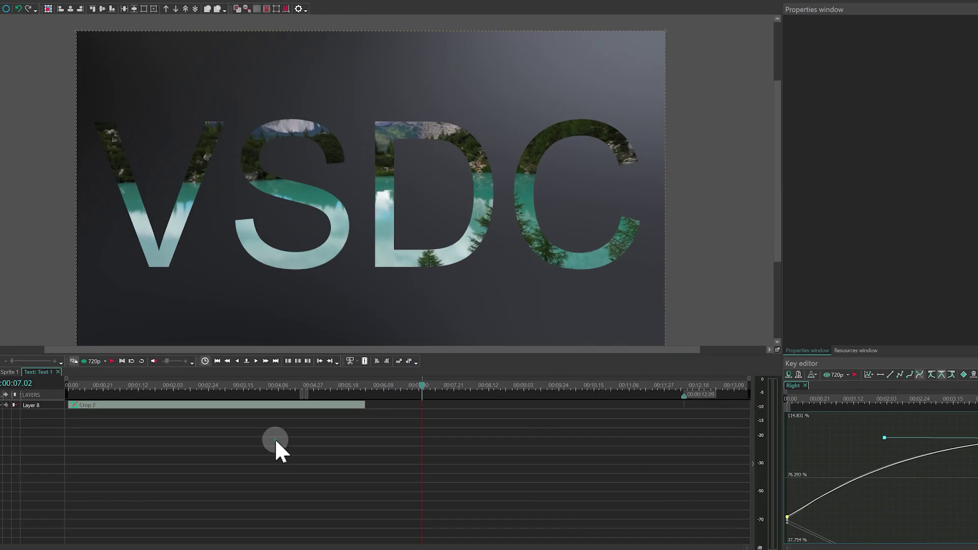
pyautogui.rightClick(273, 438)
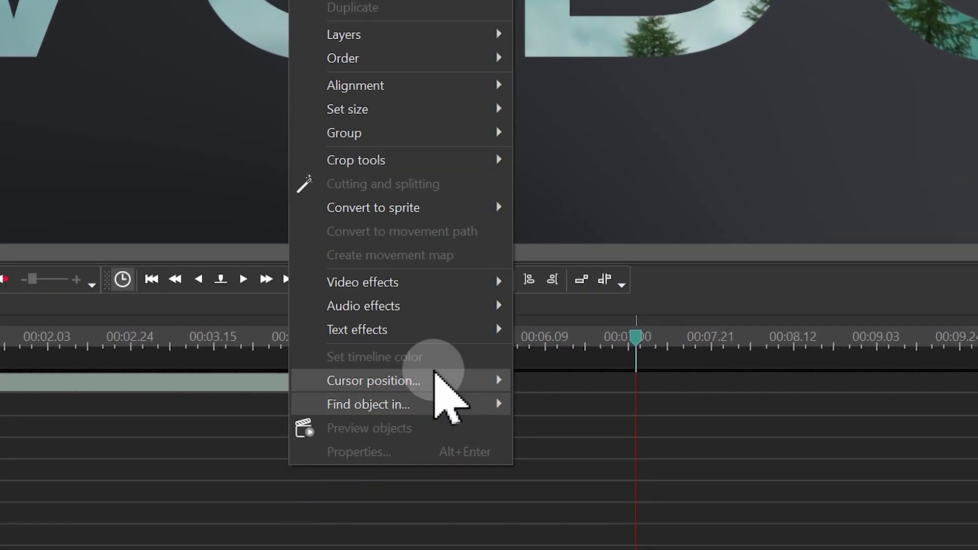
pyautogui.moveTo(474, 285)
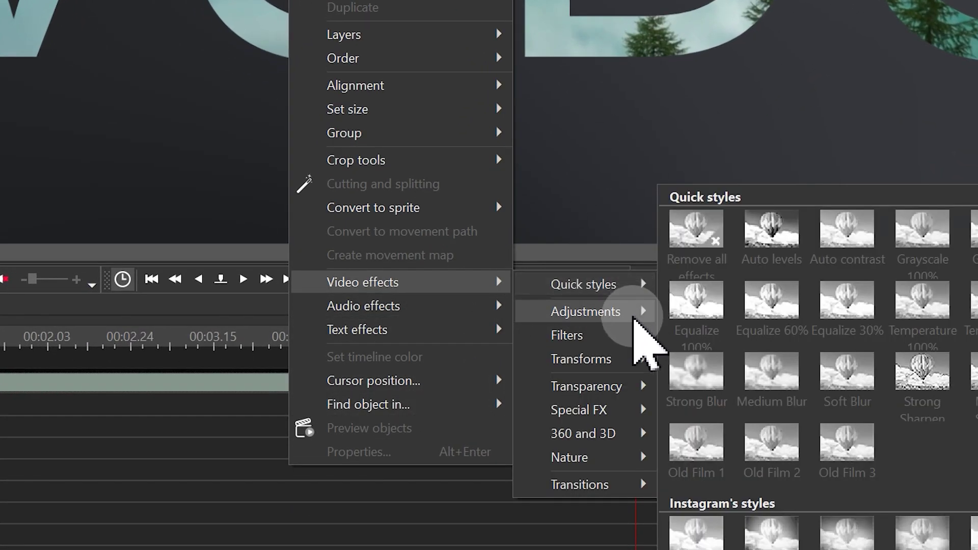
pyautogui.moveTo(606, 337)
pyautogui.click(732, 385)
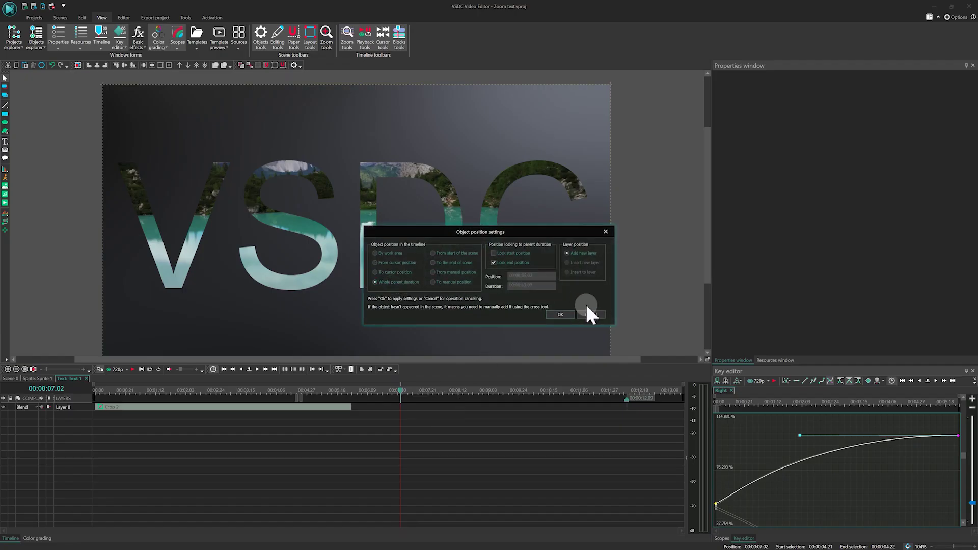
pyautogui.click(563, 312)
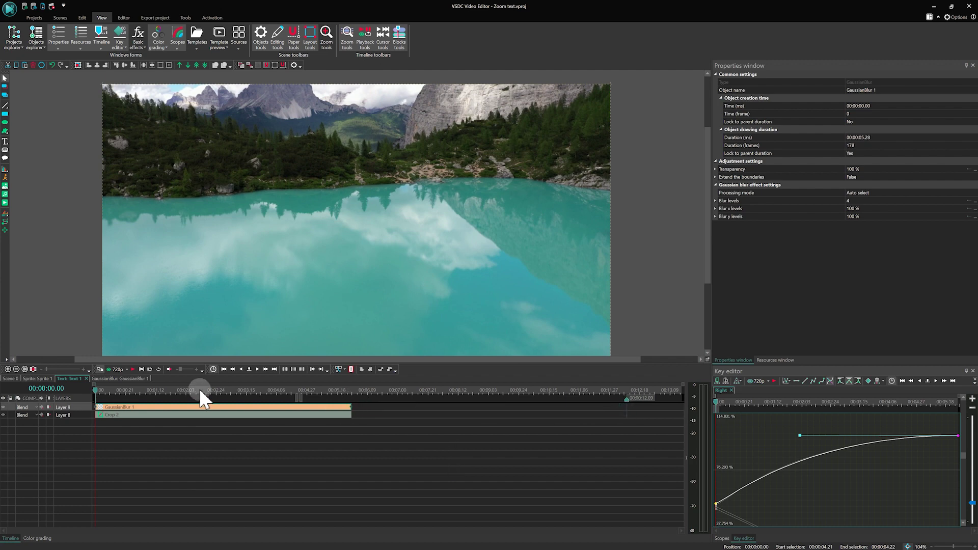
# Step: Set the Gaussian blur level's initial value to 2 and final value to 0, and play the result
pyautogui.click(724, 300)
pyautogui.click(716, 200)
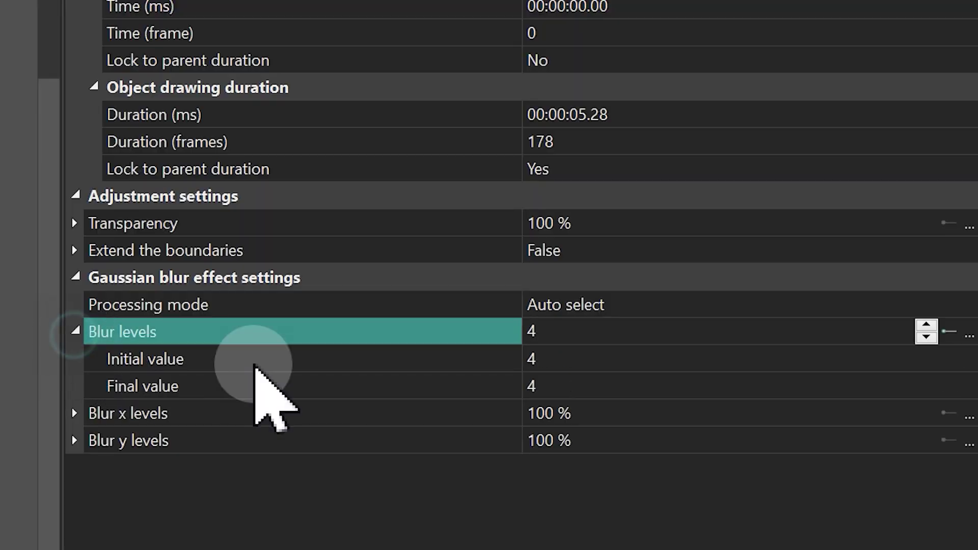
pyautogui.click(861, 207)
pyautogui.write('2')
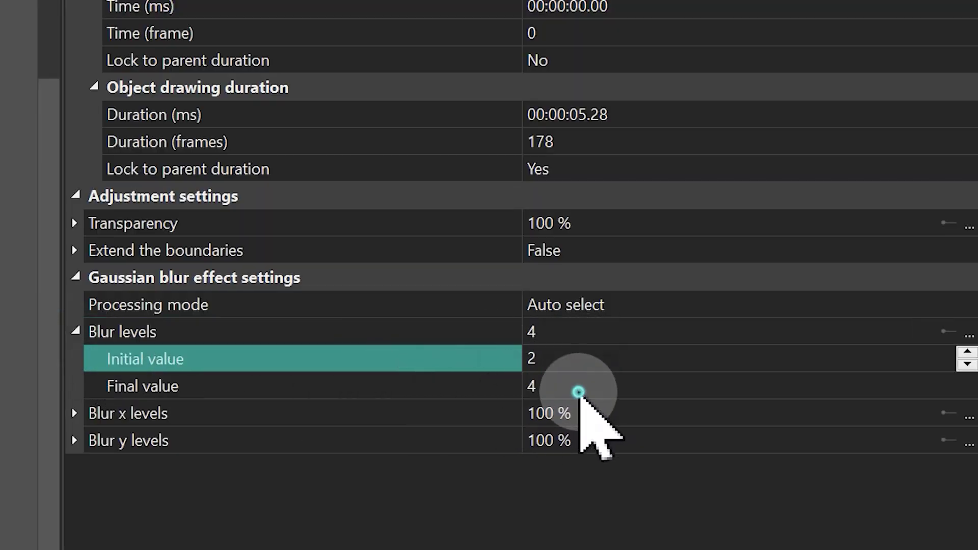
pyautogui.click(316, 379)
pyautogui.write('0')
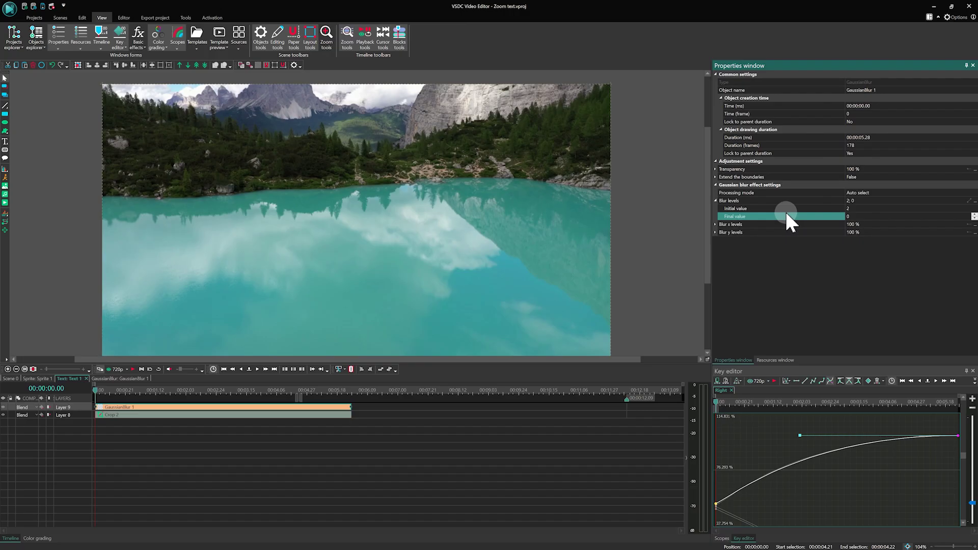
pyautogui.click(238, 445)
pyautogui.press('space')
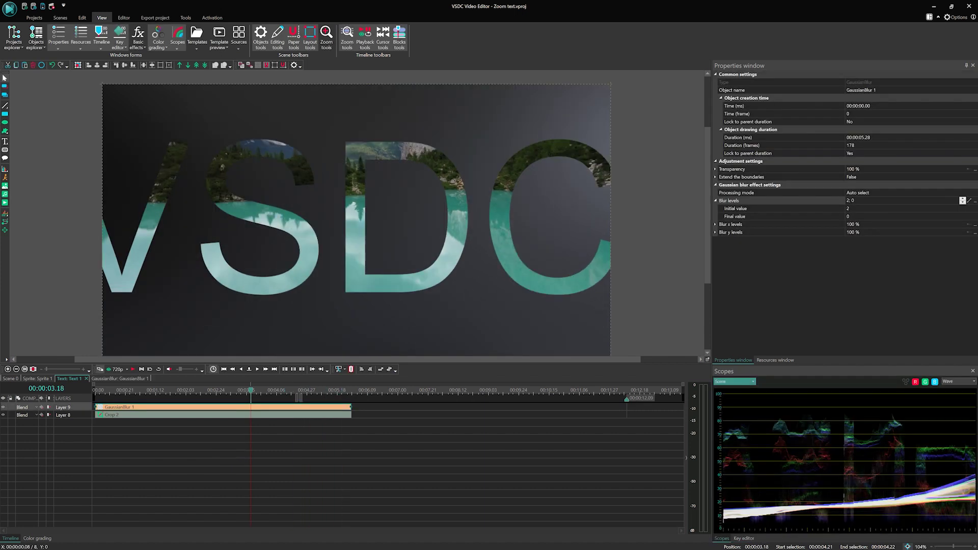
# Step: Return to Sprite 1 and apply a Zoom transform effect over the whole parent duration
pyautogui.click(43, 379)
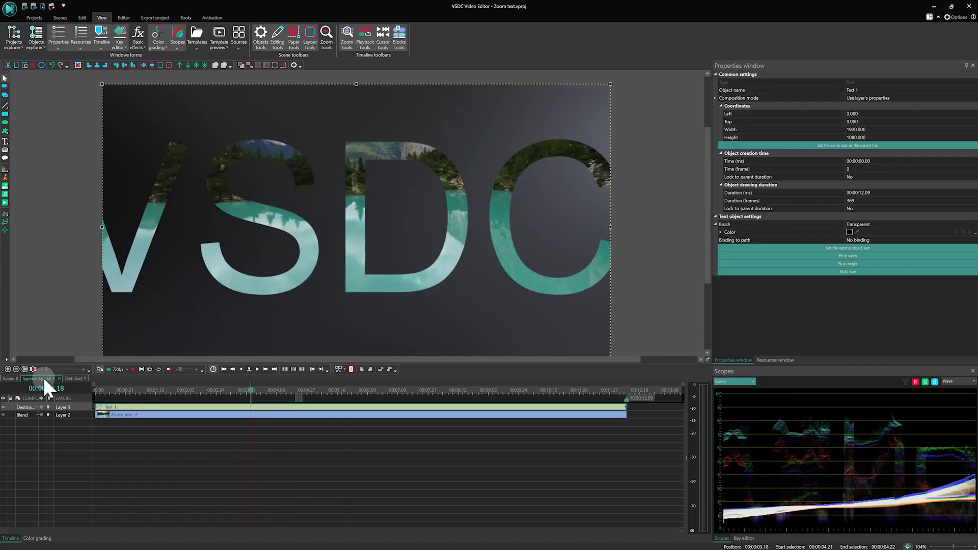
pyautogui.click(194, 454)
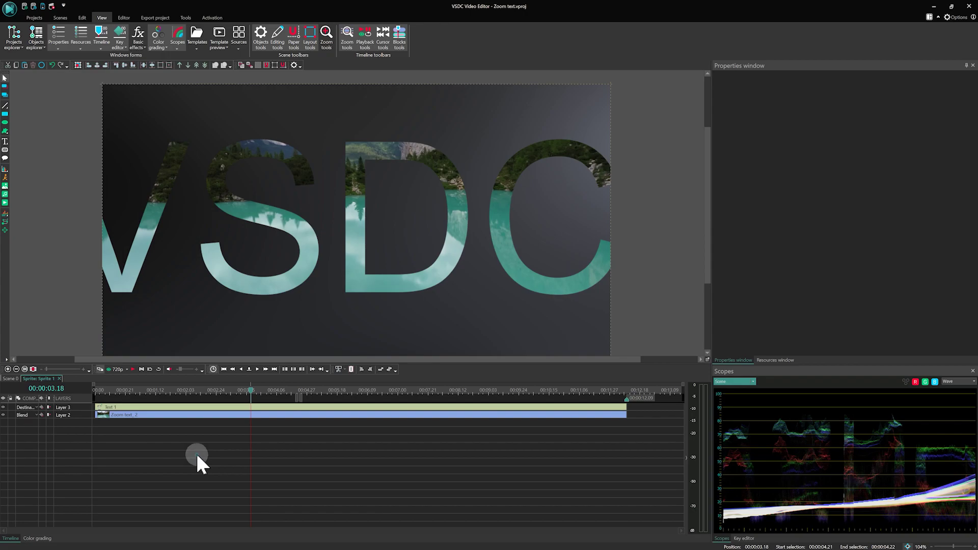
pyautogui.rightClick(195, 452)
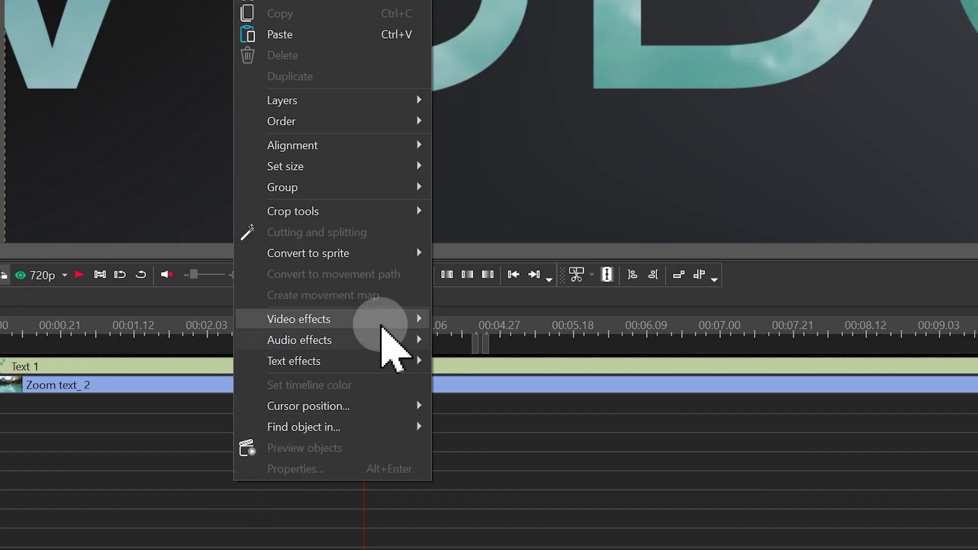
pyautogui.click(381, 321)
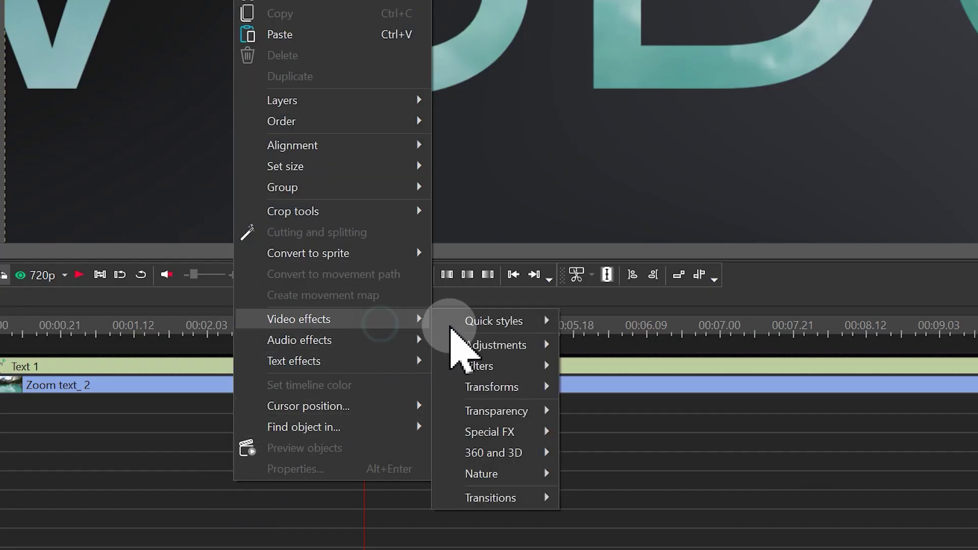
pyautogui.click(527, 387)
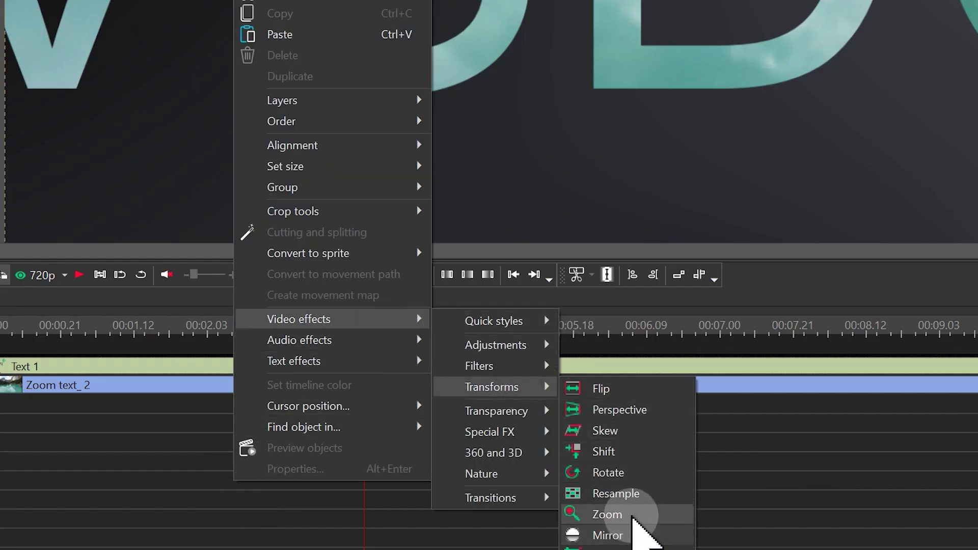
pyautogui.click(632, 512)
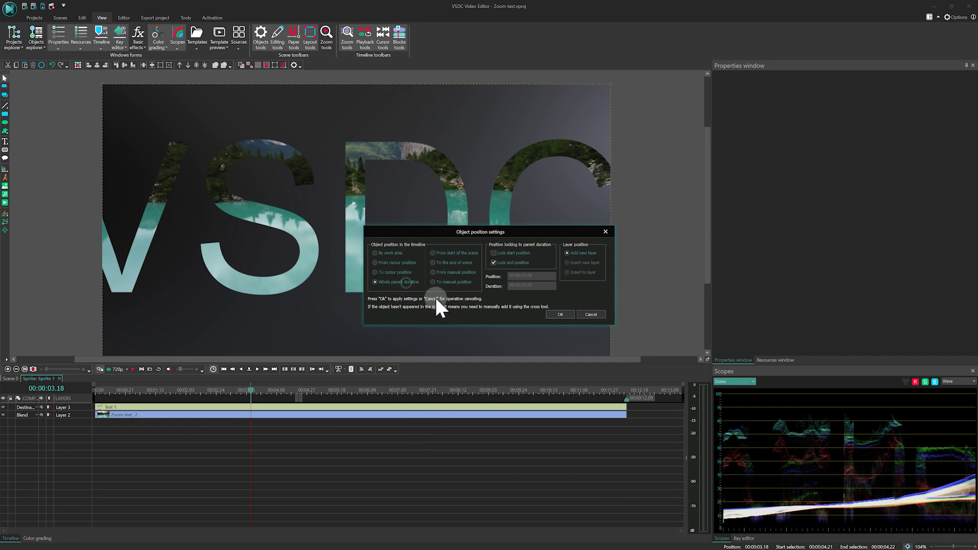
pyautogui.click(561, 314)
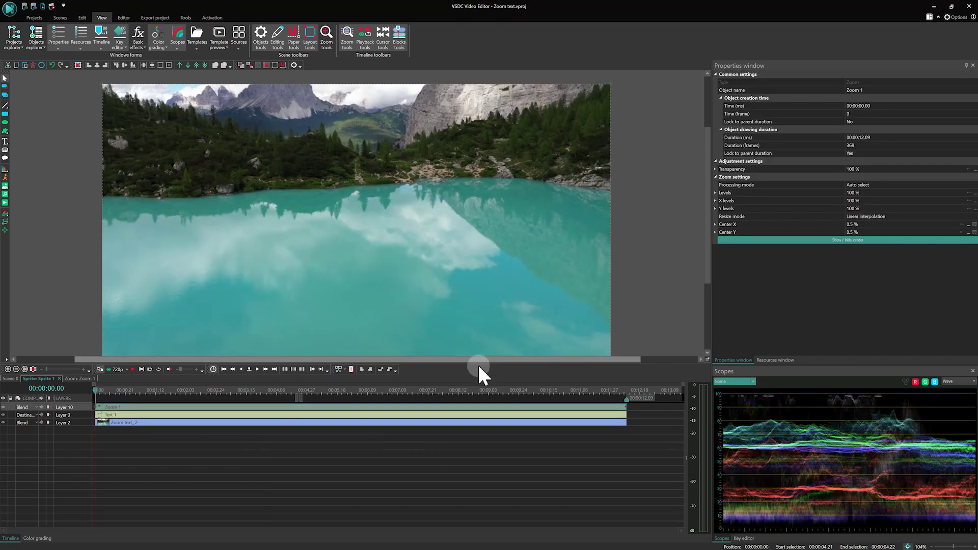
# Step: Set the final value of the Zoom effect's levels to 90%
pyautogui.click(862, 207)
pyautogui.write('90')
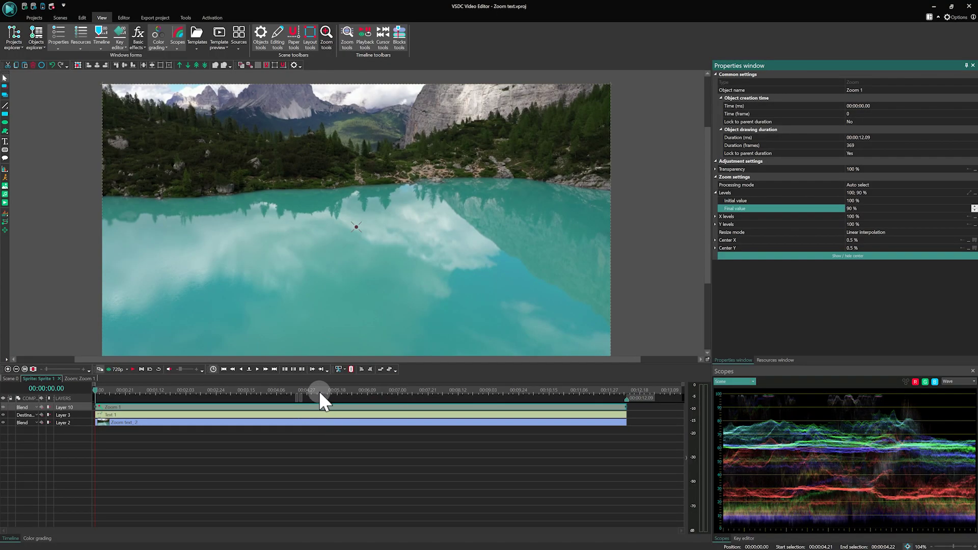
# Step: Play the zoom animation in Sprite 1 to check it, and return to the main scene
pyautogui.press('space')
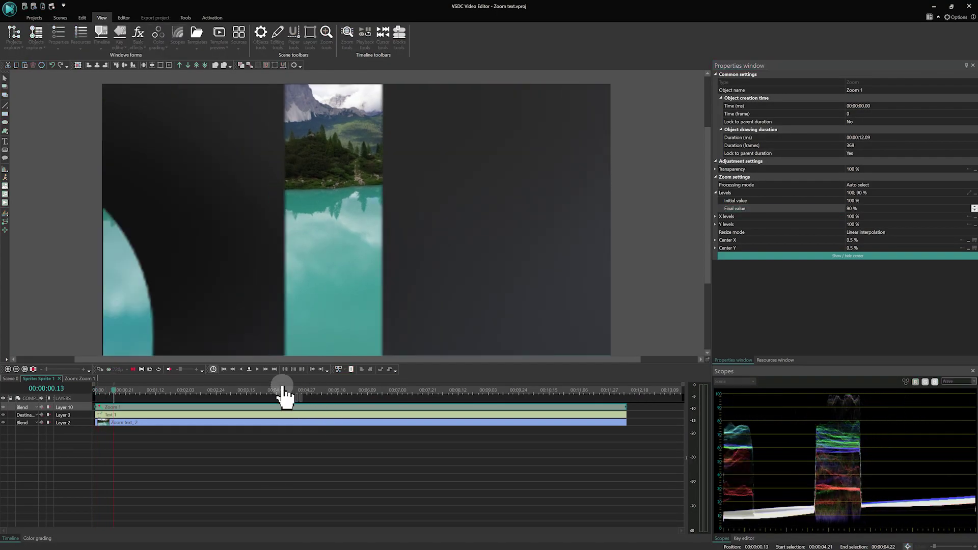
pyautogui.press('space')
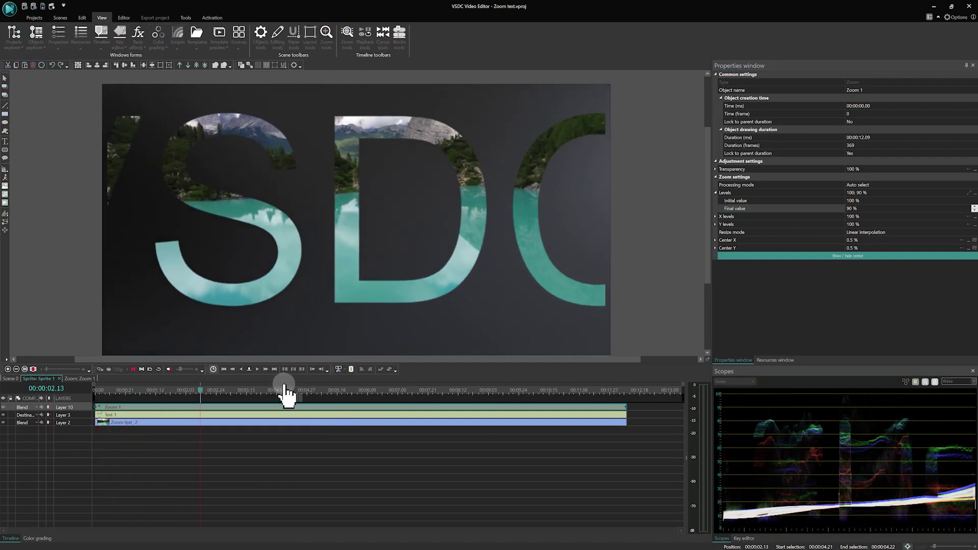
pyautogui.click(10, 379)
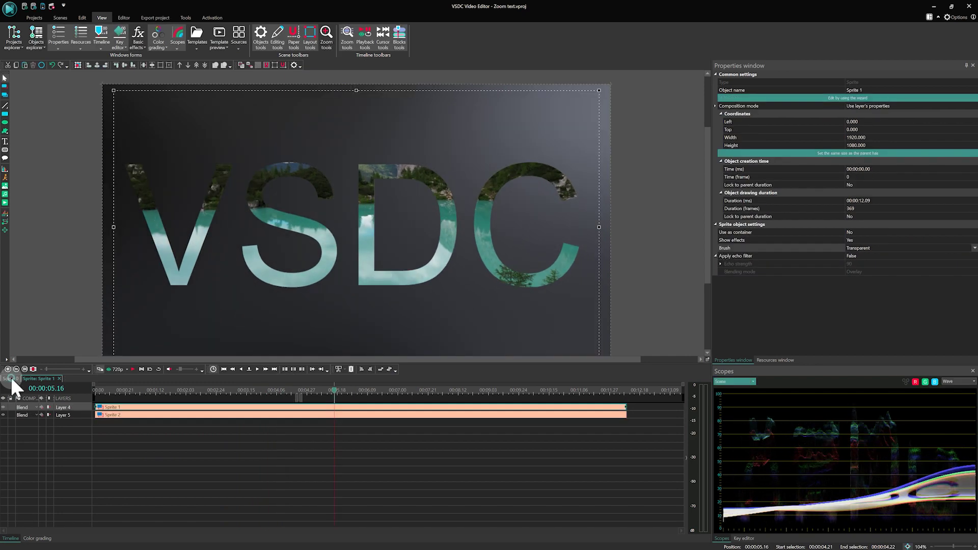
# Step: Open Sprite 1 and add the Orange Gradient background template on a new layer below the video
pyautogui.doubleClick(153, 408)
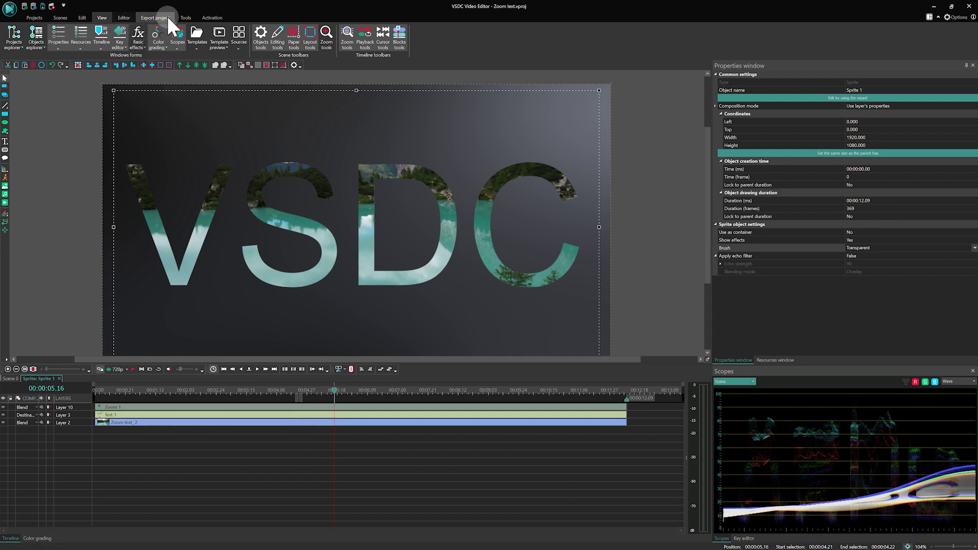
pyautogui.click(200, 34)
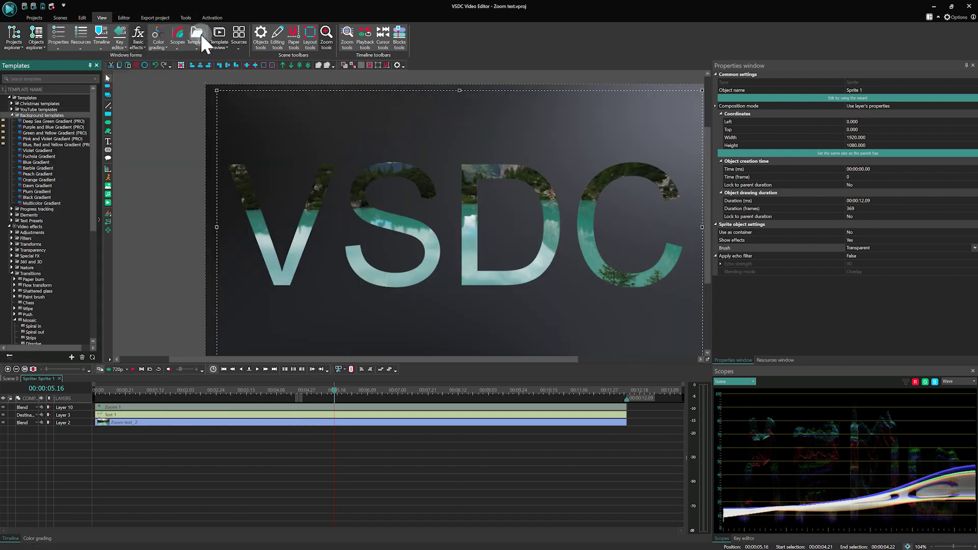
pyautogui.click(41, 180)
pyautogui.moveTo(251, 421); pyautogui.dragTo(231, 451)
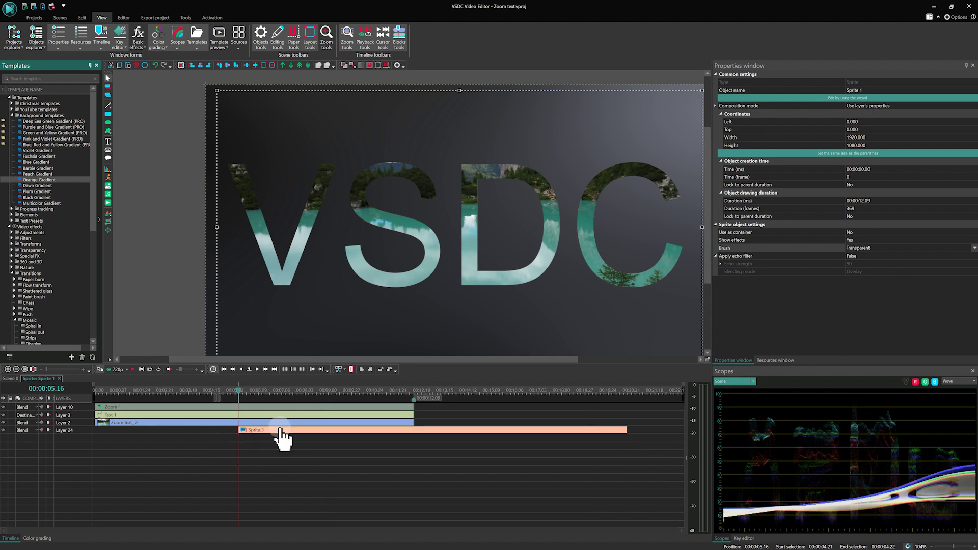
# Step: Fit the gradient sprite between 00:00:05.16 and the text layer's end, and shorten the video clip to end at 00:00:07.12
pyautogui.moveTo(280, 431); pyautogui.dragTo(100, 432)
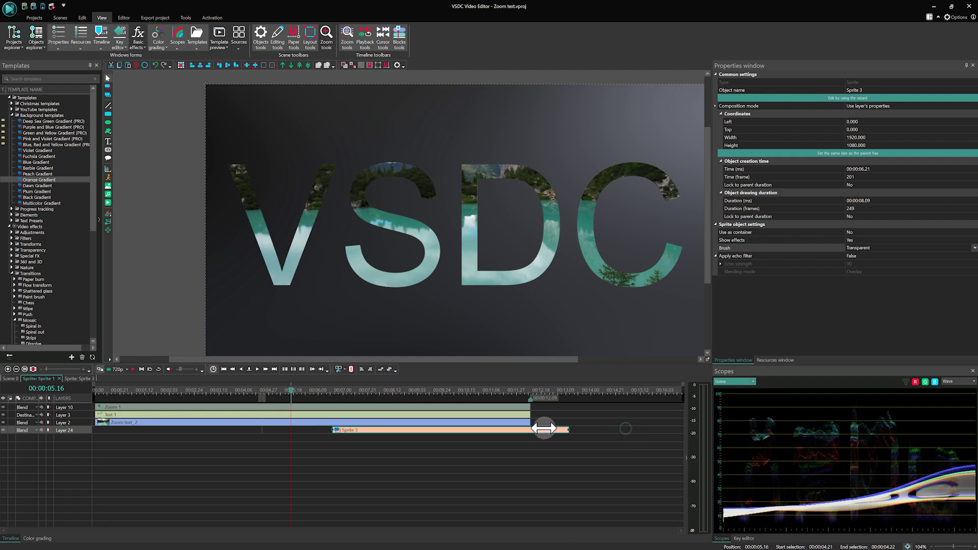
pyautogui.moveTo(530, 423); pyautogui.dragTo(533, 436)
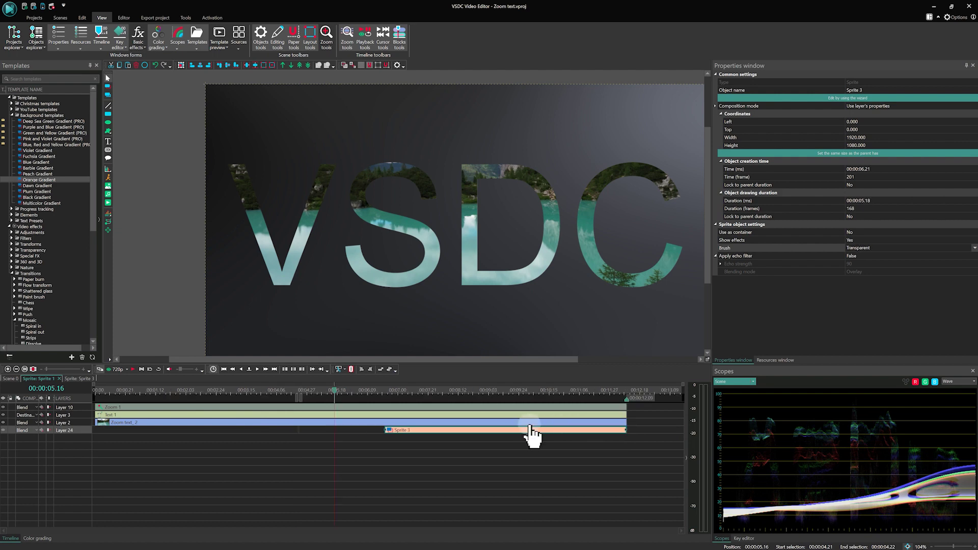
pyautogui.click(625, 421)
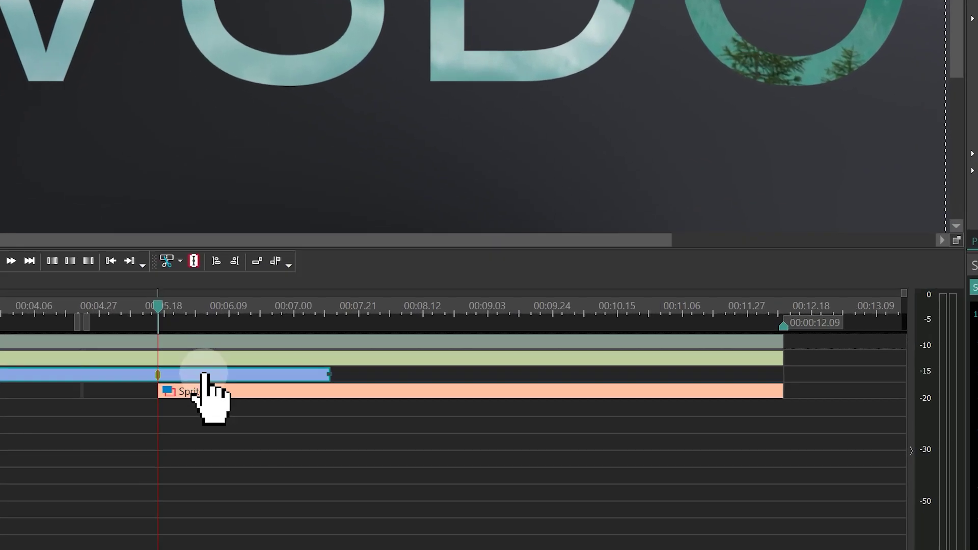
# Step: Add a Fade Out transparency effect inside the video clip and extend its start back to the marker at about 00:00:05.16
pyautogui.doubleClick(203, 374)
pyautogui.rightClick(463, 375)
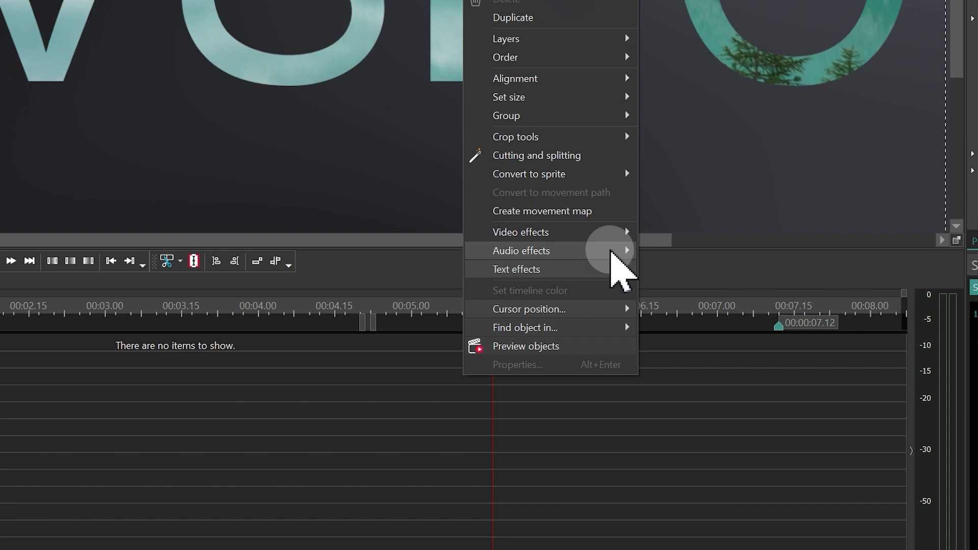
pyautogui.click(599, 232)
pyautogui.moveTo(733, 314)
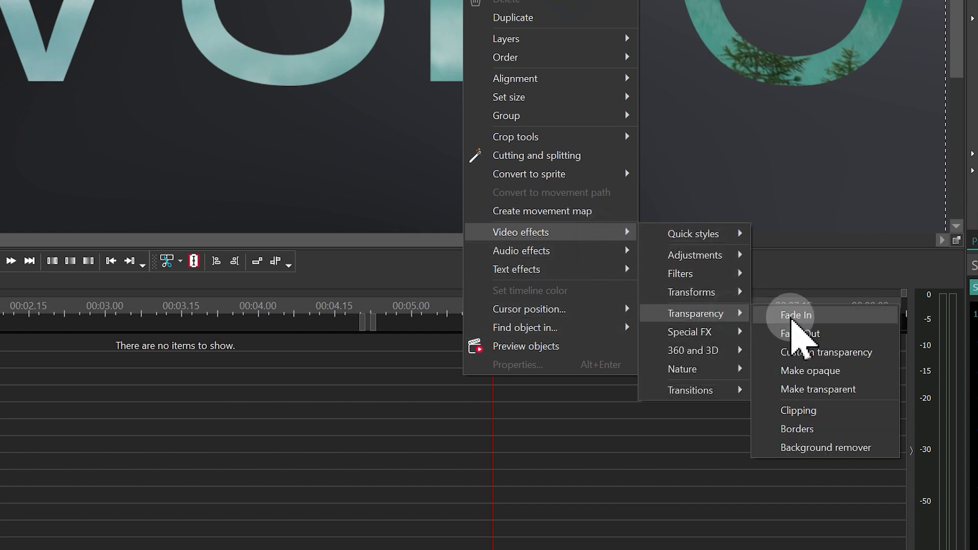
pyautogui.click(812, 334)
pyautogui.click(639, 145)
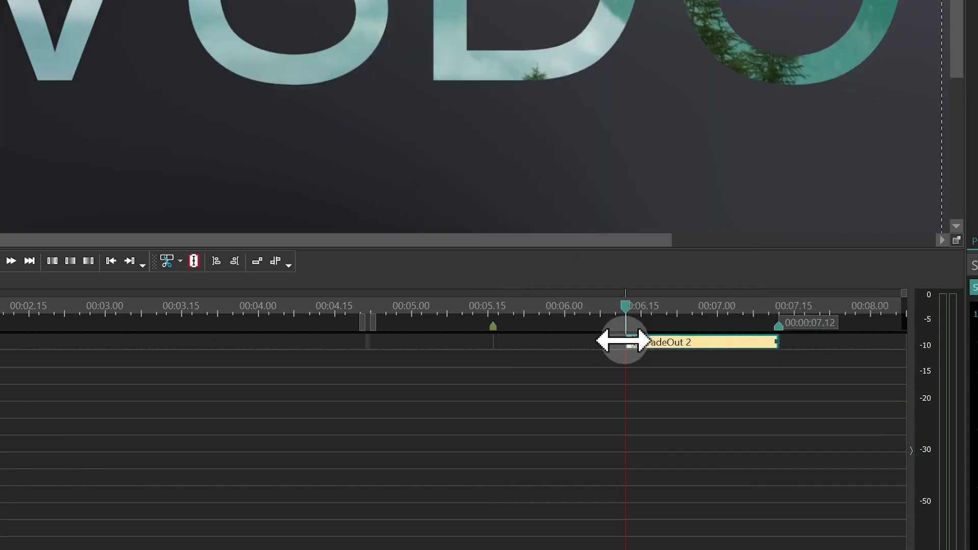
pyautogui.moveTo(607, 340); pyautogui.dragTo(494, 344)
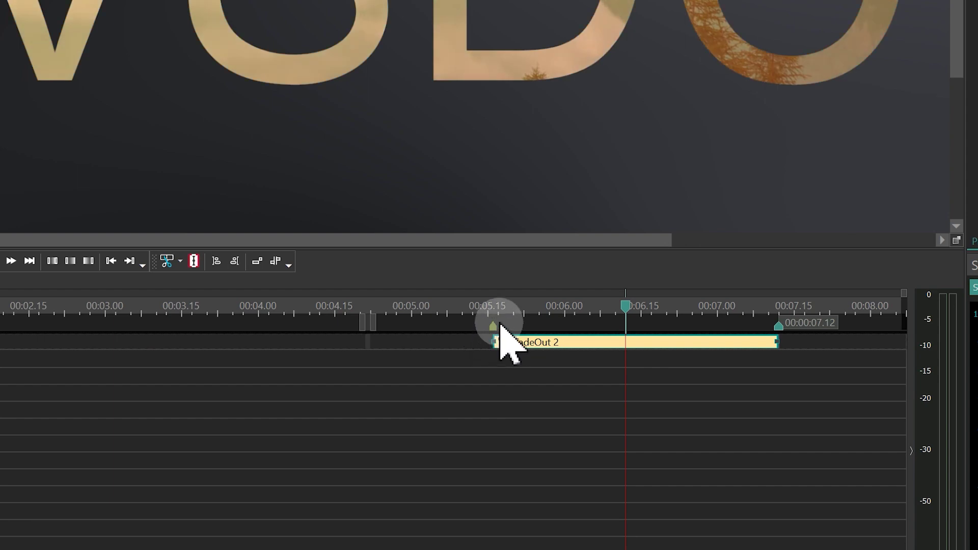